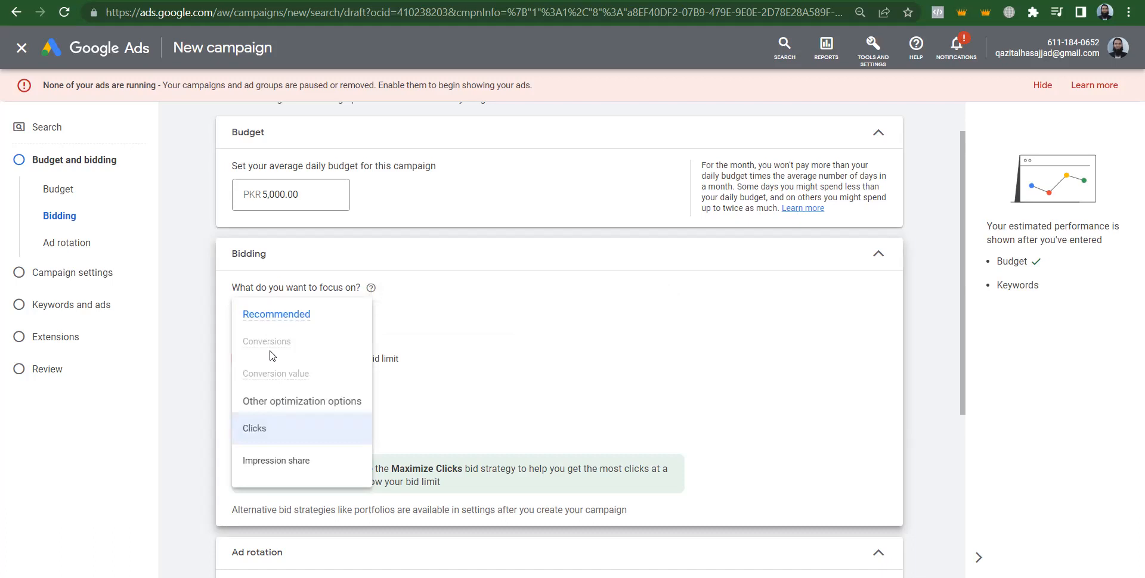
Review the available bidding focus options and keep Clicks as the campaign's focus
{"action": "mouse_move", "coordinate": [284, 346]}
{"action": "mouse_move", "coordinate": [294, 380]}
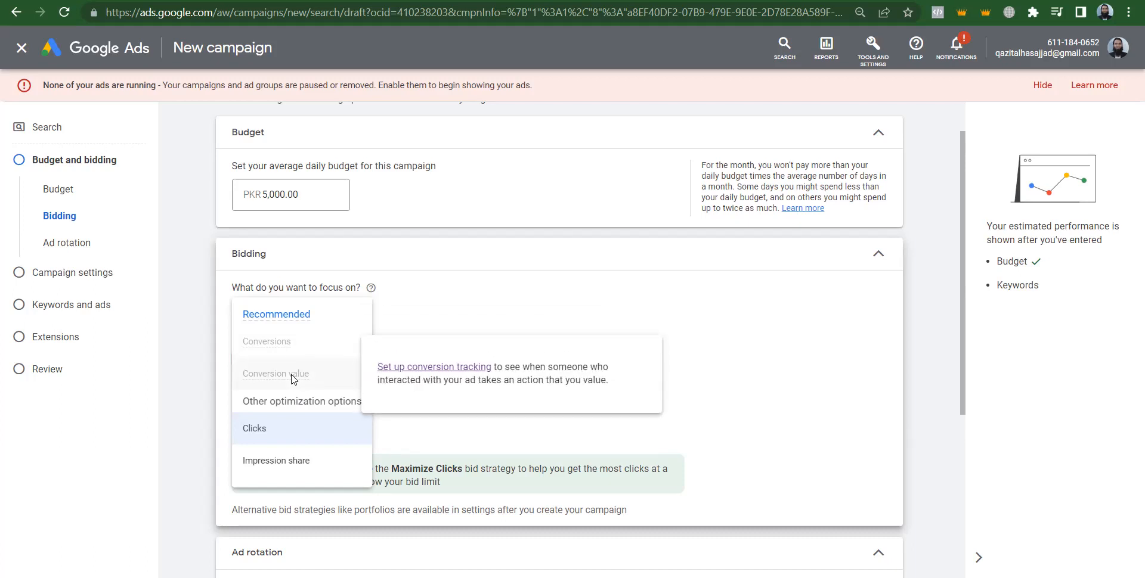
{"action": "left_click", "coordinate": [271, 425]}
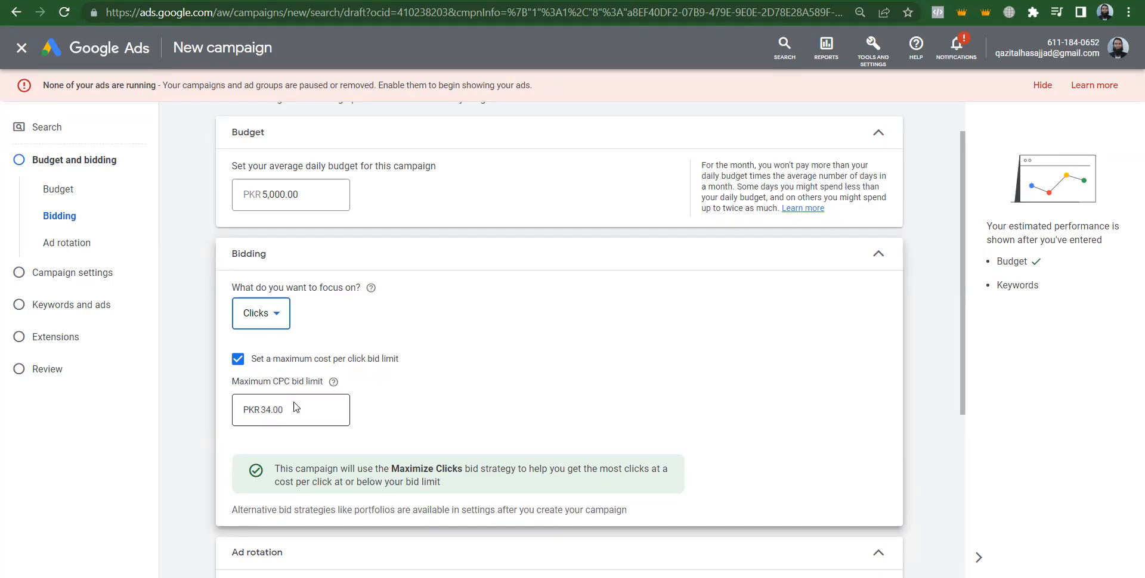
{"action": "left_click", "coordinate": [266, 313]}
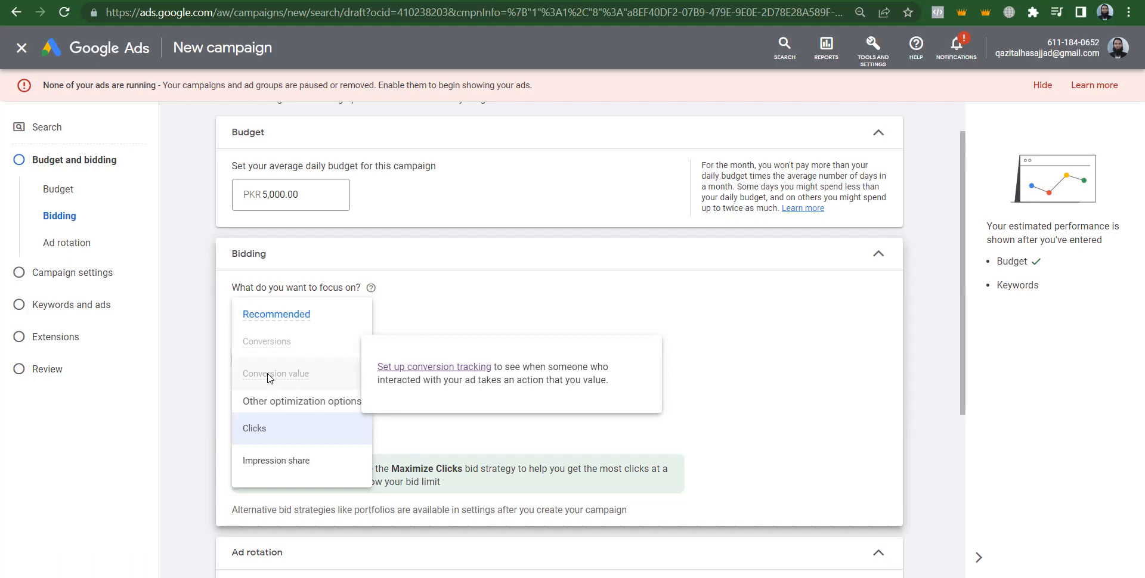
{"action": "left_click", "coordinate": [278, 434]}
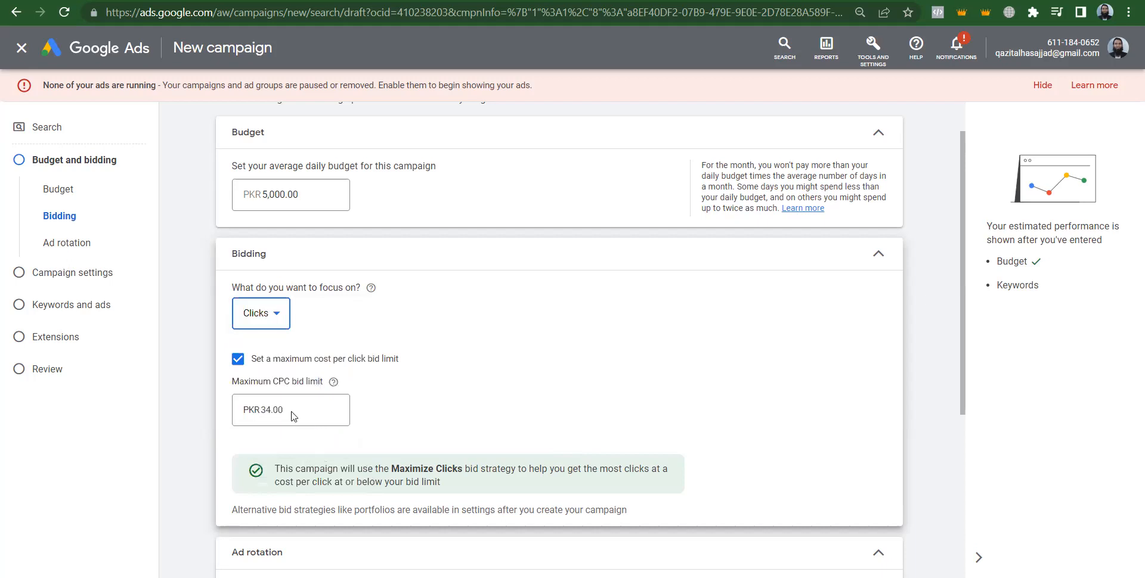
Change the bidding focus to Impression share and set the ad placement to Absolute top of results page
{"action": "left_click", "coordinate": [259, 323]}
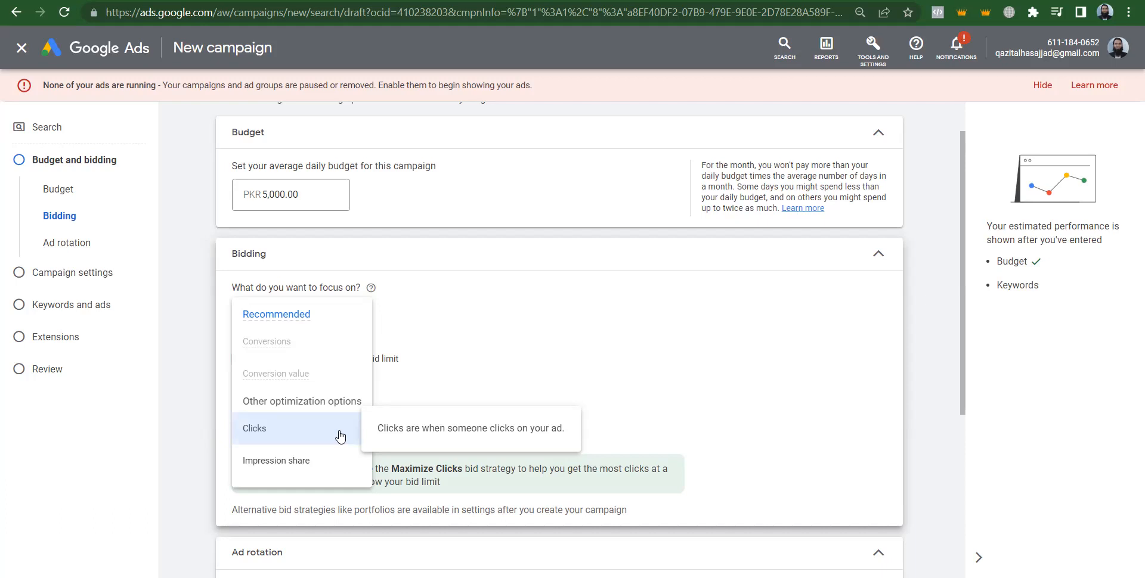
{"action": "left_click", "coordinate": [275, 467]}
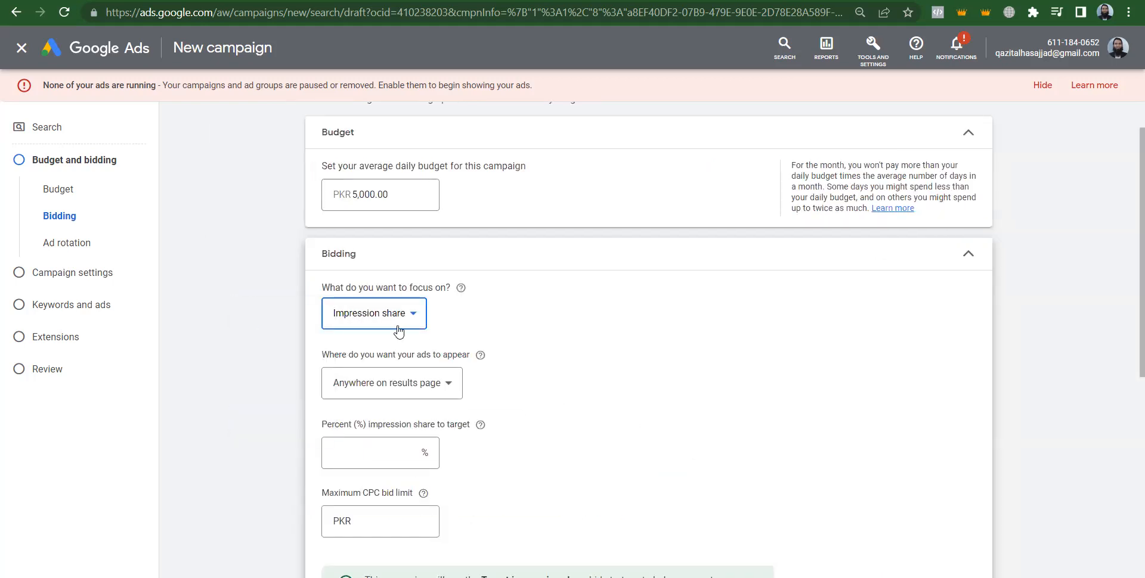
{"action": "left_click", "coordinate": [375, 396]}
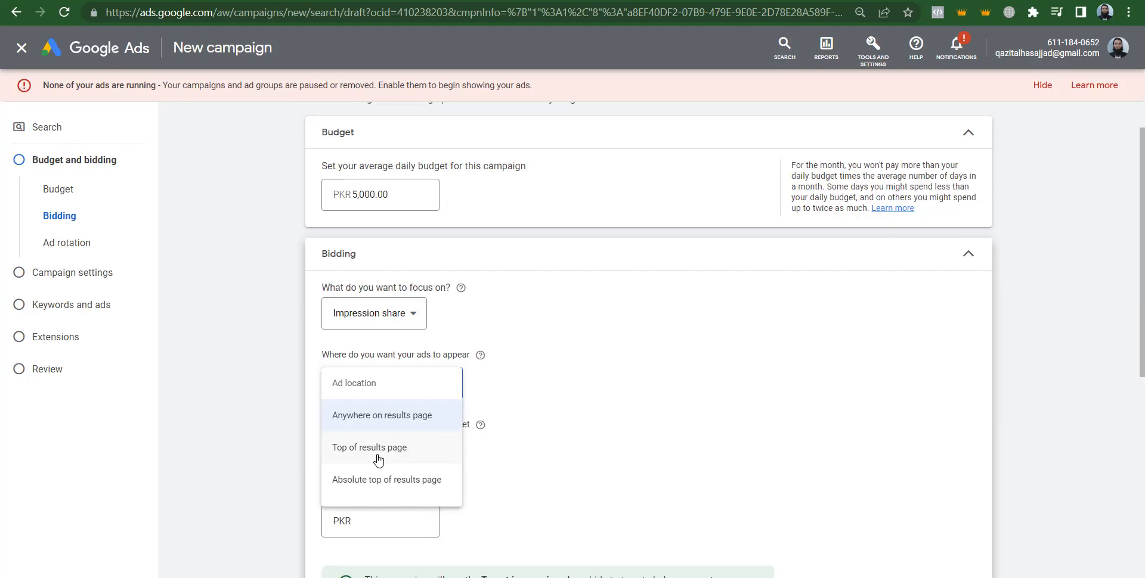
{"action": "left_click", "coordinate": [377, 480]}
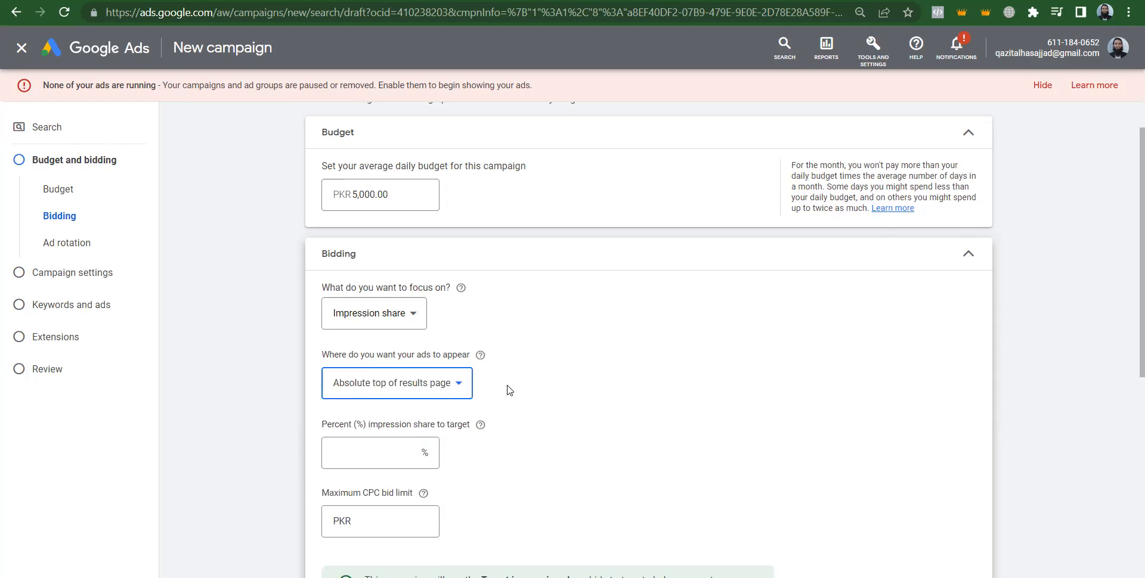
{"action": "left_click", "coordinate": [421, 380]}
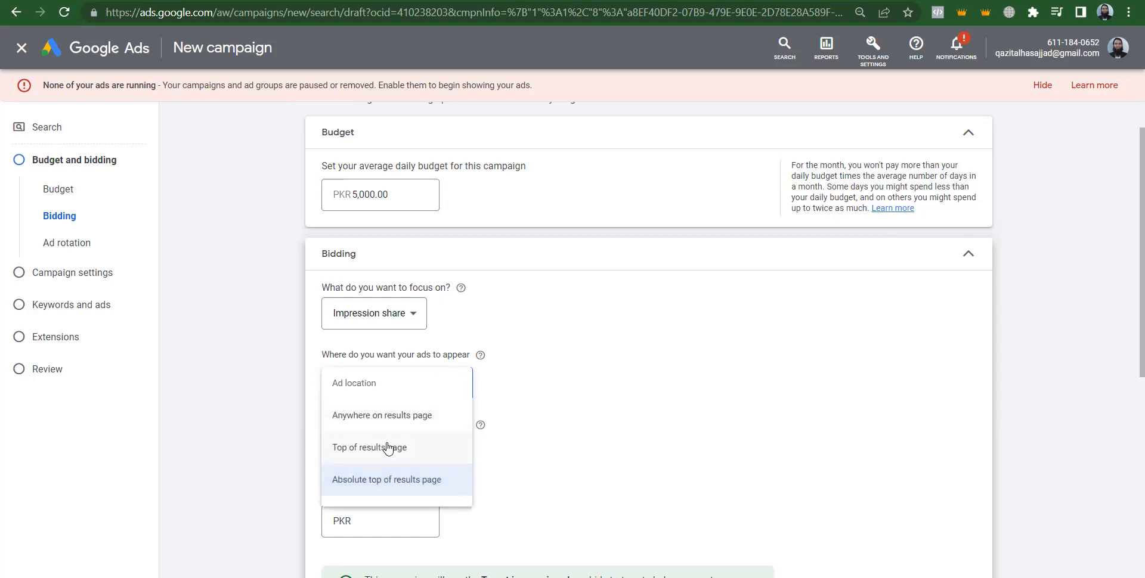
{"action": "left_click", "coordinate": [455, 445]}
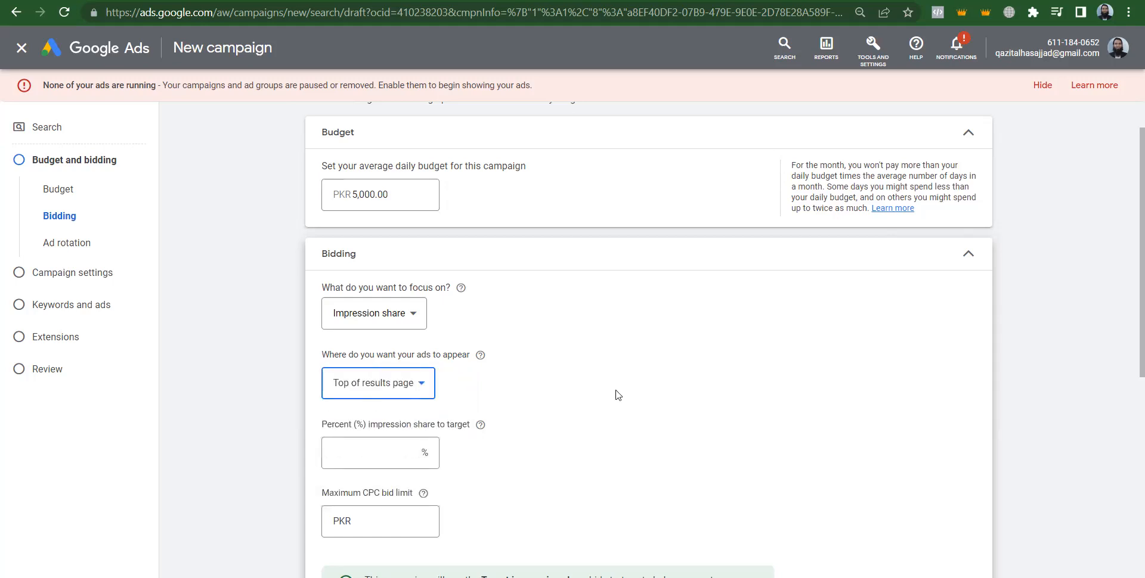
{"action": "left_click", "coordinate": [422, 384]}
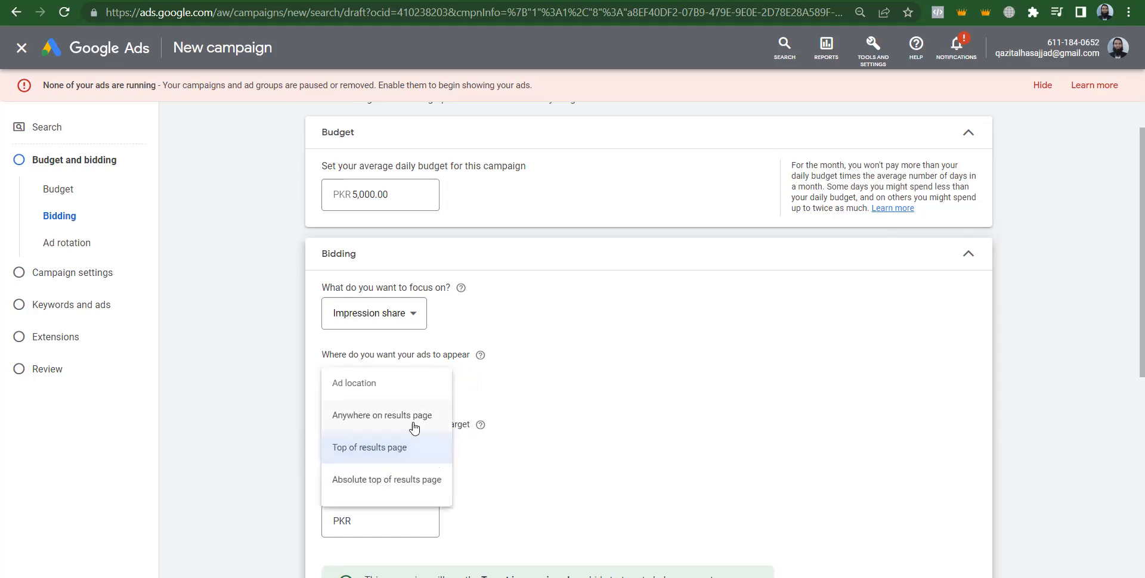
{"action": "left_click", "coordinate": [418, 422]}
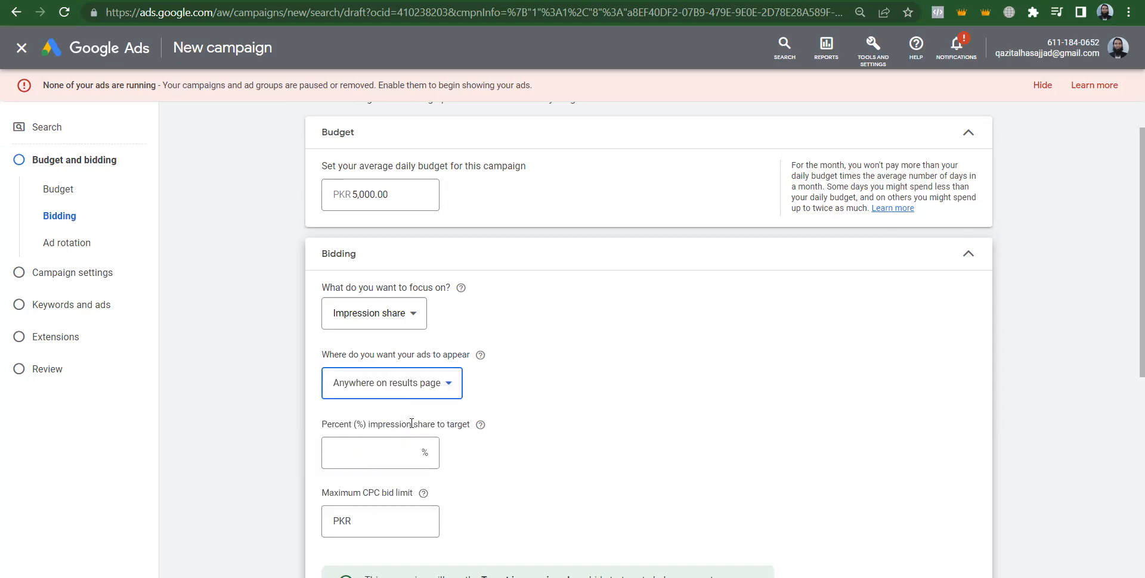
{"action": "left_click", "coordinate": [393, 382]}
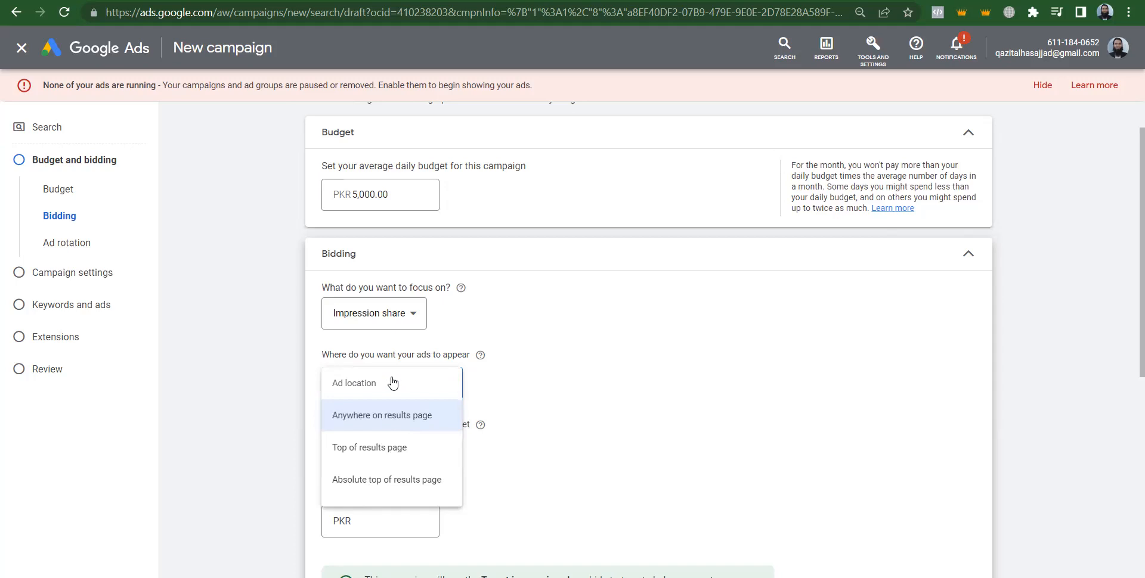
{"action": "left_click", "coordinate": [376, 481]}
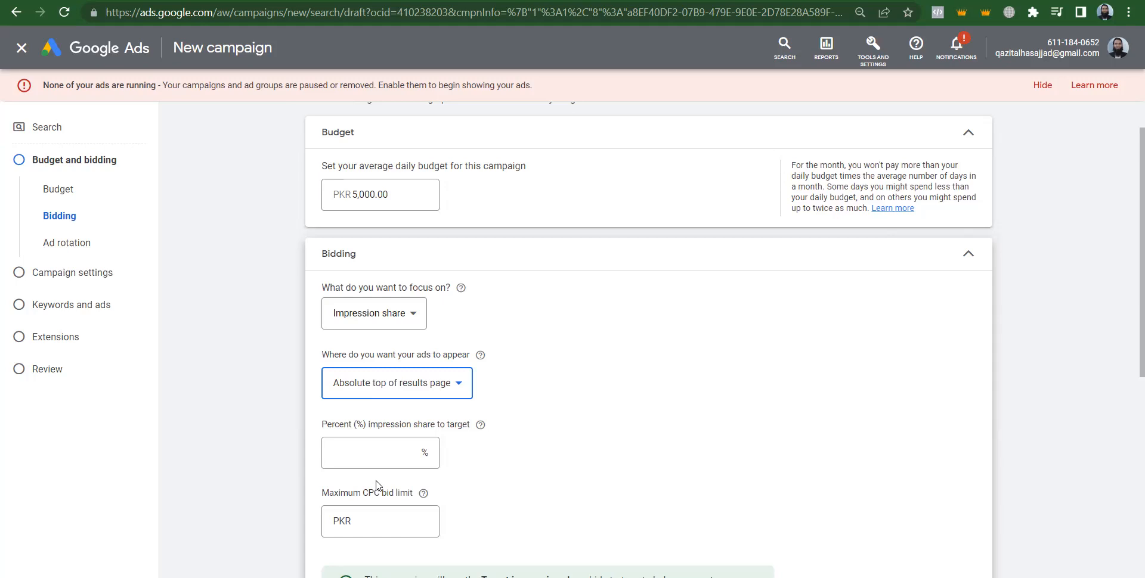
Set the target impression share to 50%
{"action": "left_click", "coordinate": [358, 457]}
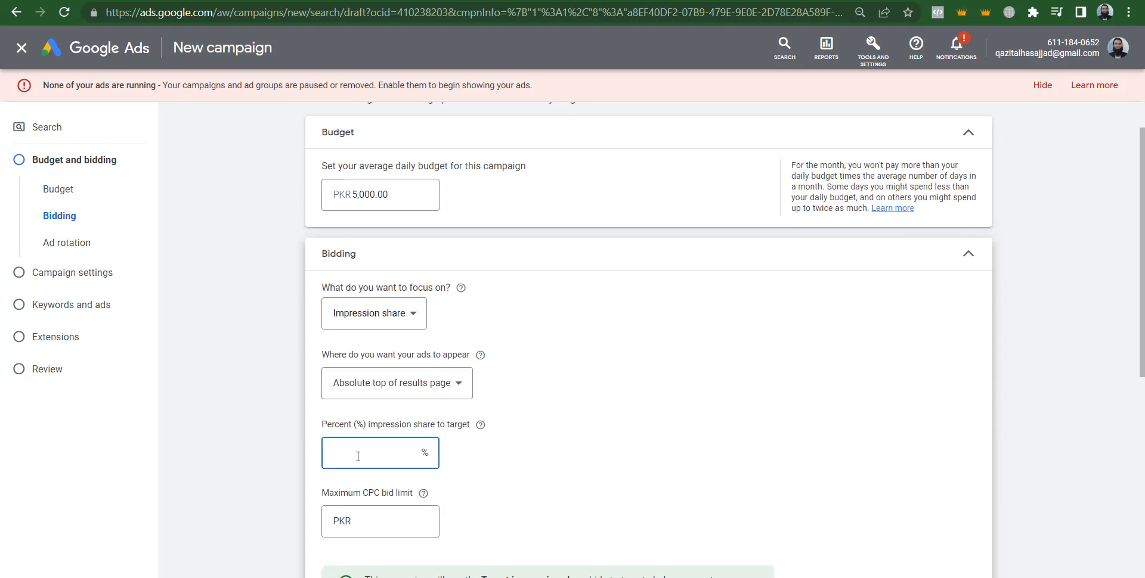
{"action": "type", "text": "50"}
{"action": "left_click", "coordinate": [565, 461]}
Look up the high-range top of page bid for "web development services" in the keyword spreadsheet and set the maximum CPC bid limit to PKR 109
{"action": "left_click", "coordinate": [379, 520]}
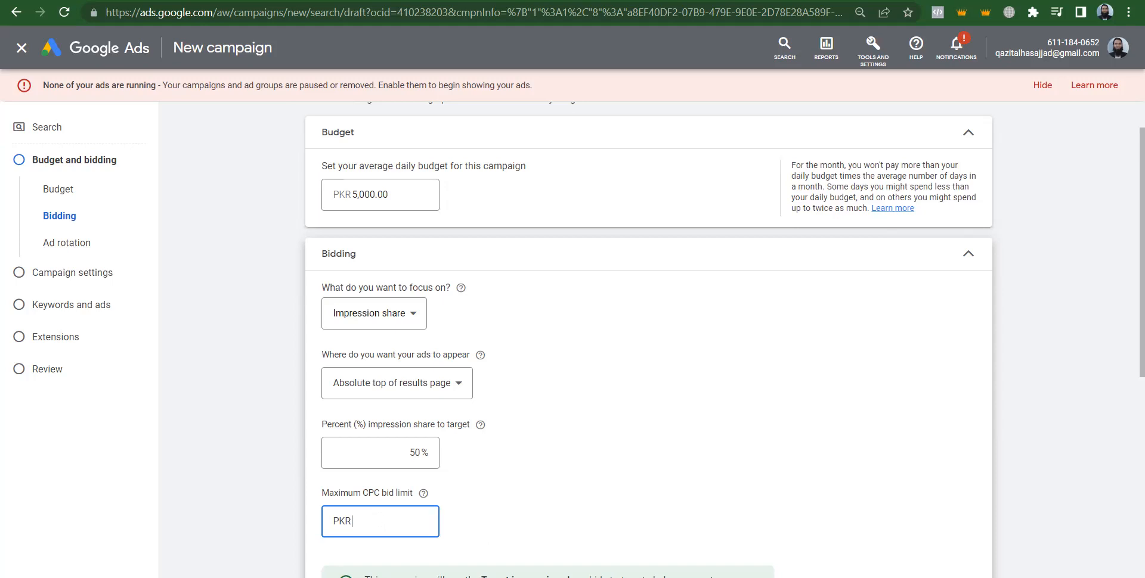
{"action": "left_click", "coordinate": [704, 544]}
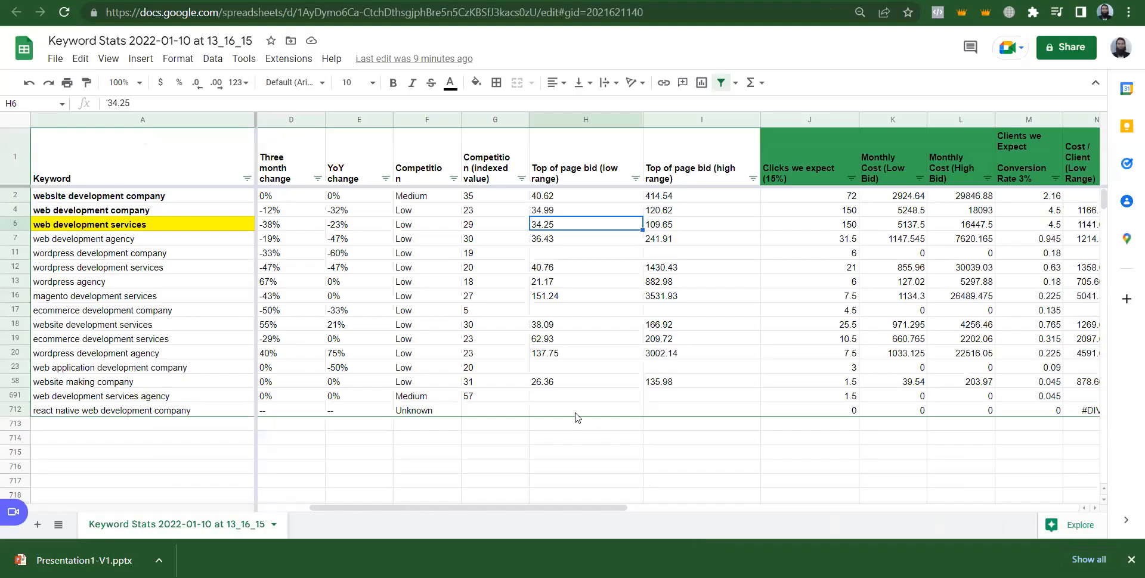
{"action": "key", "text": "Right"}
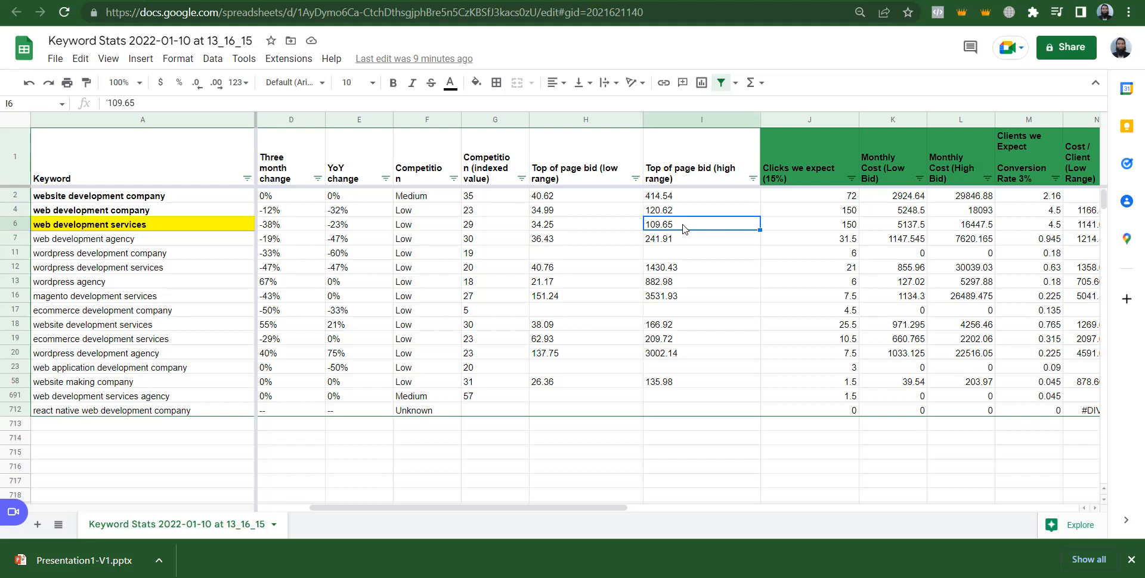
{"action": "key", "text": "alt+Tab"}
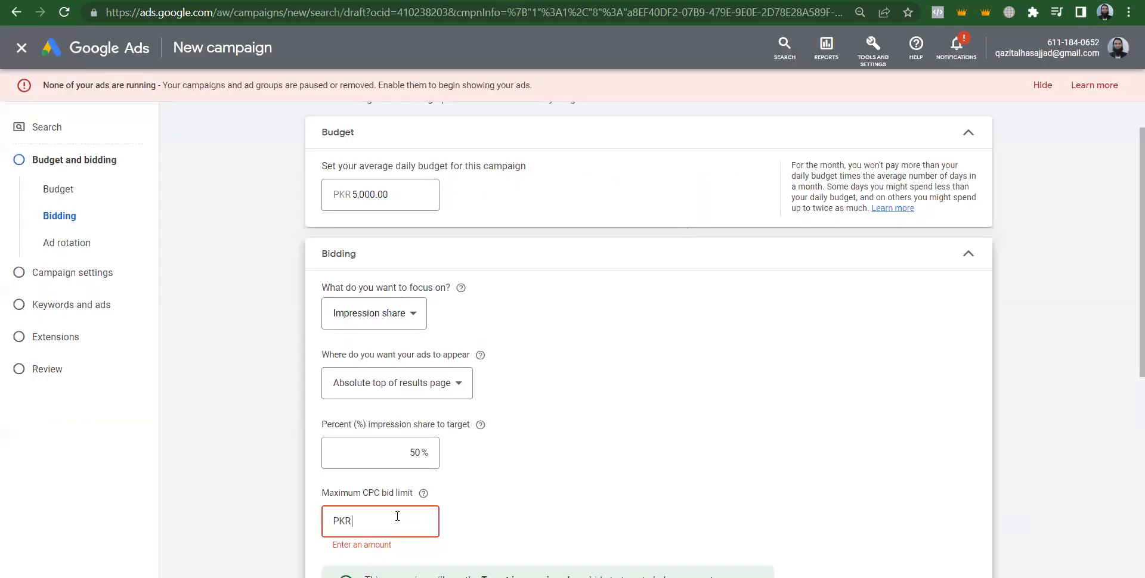
{"action": "type", "text": "109"}
{"action": "left_click", "coordinate": [571, 462]}
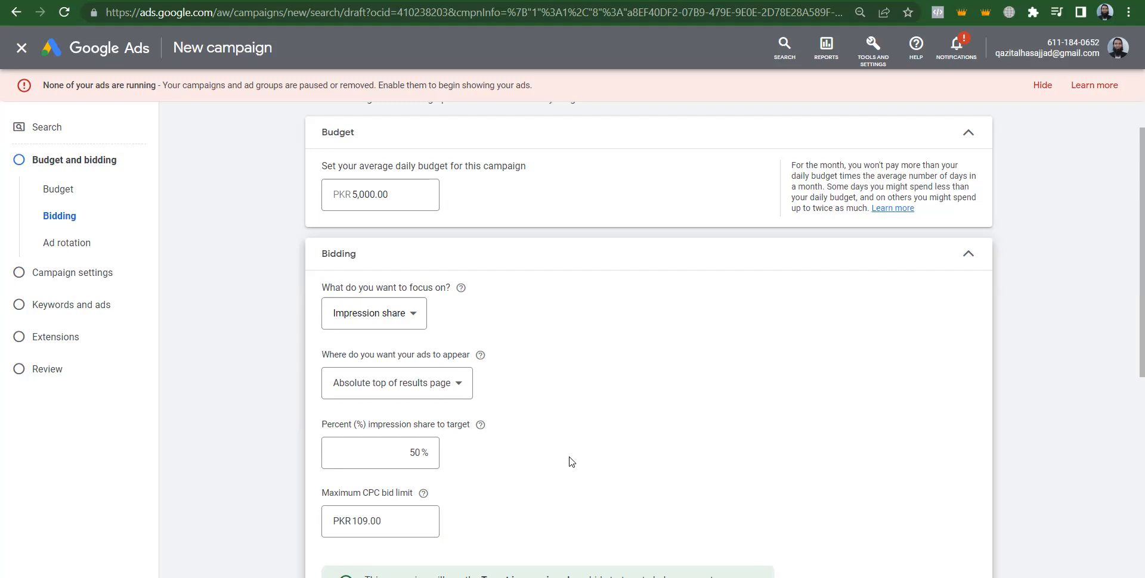
Switch the campaign's bidding focus back to Clicks
{"action": "left_click", "coordinate": [379, 313]}
{"action": "left_click", "coordinate": [357, 429]}
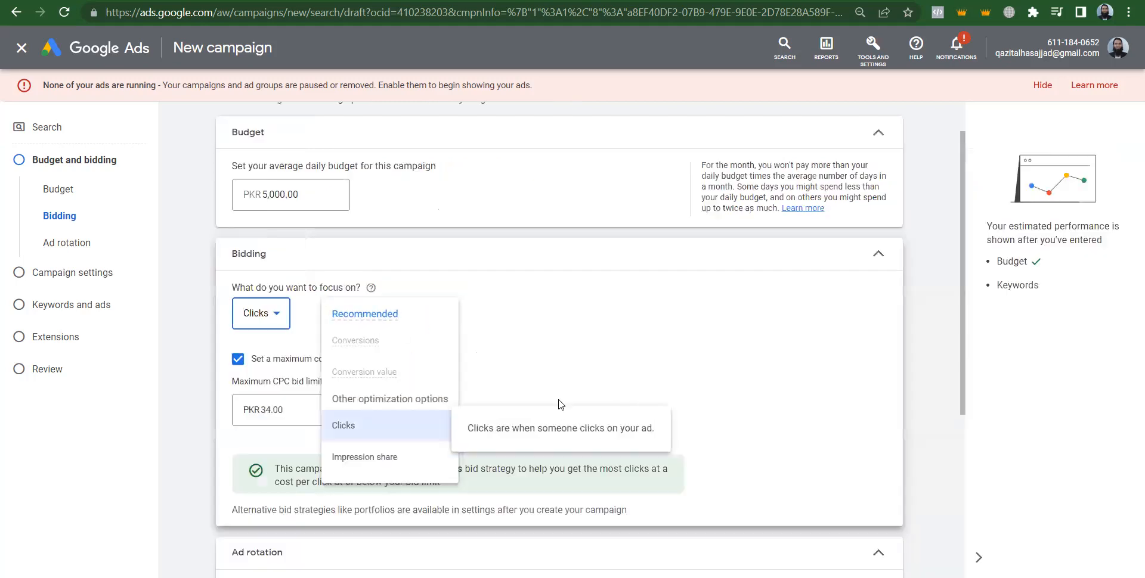
{"action": "left_click", "coordinate": [304, 409]}
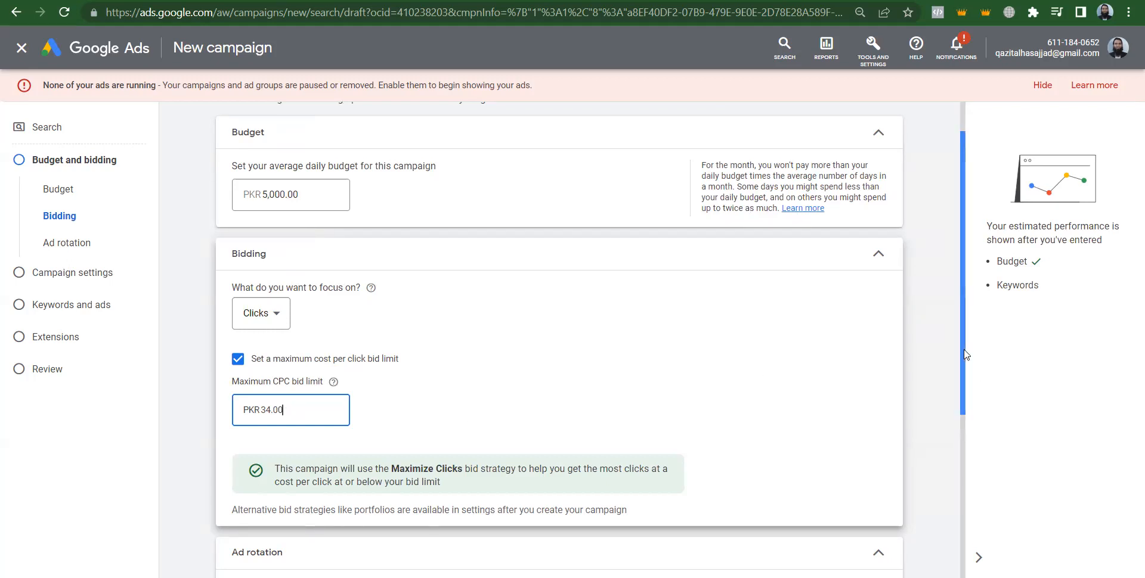
{"action": "right_click", "coordinate": [994, 462]}
{"action": "left_click", "coordinate": [958, 446]}
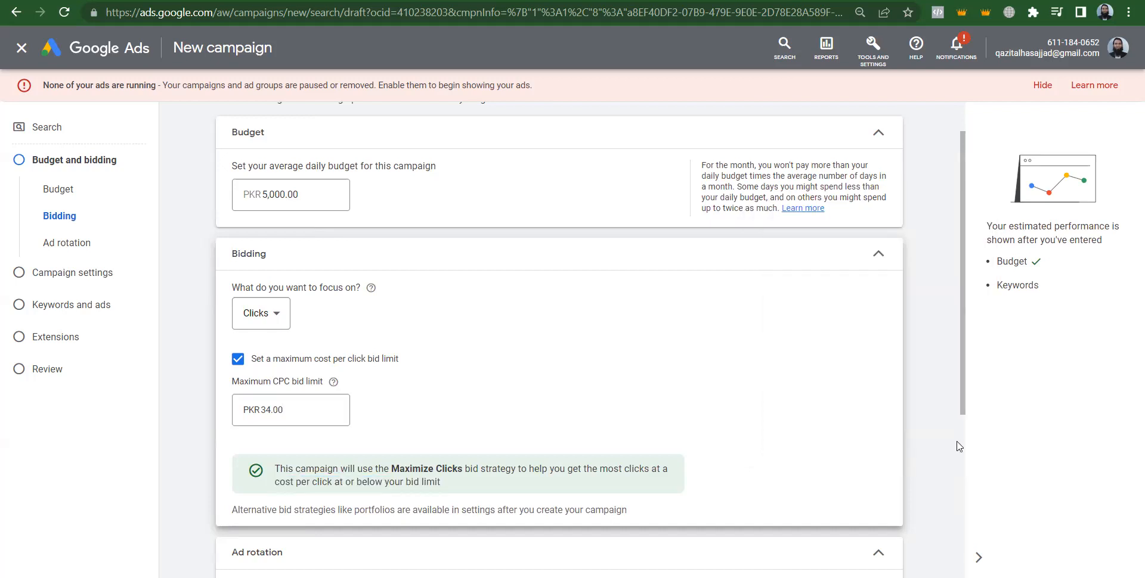
{"action": "left_click_drag", "start_coordinate": [958, 446], "coordinate": [962, 413]}
{"action": "right_click", "coordinate": [968, 511]}
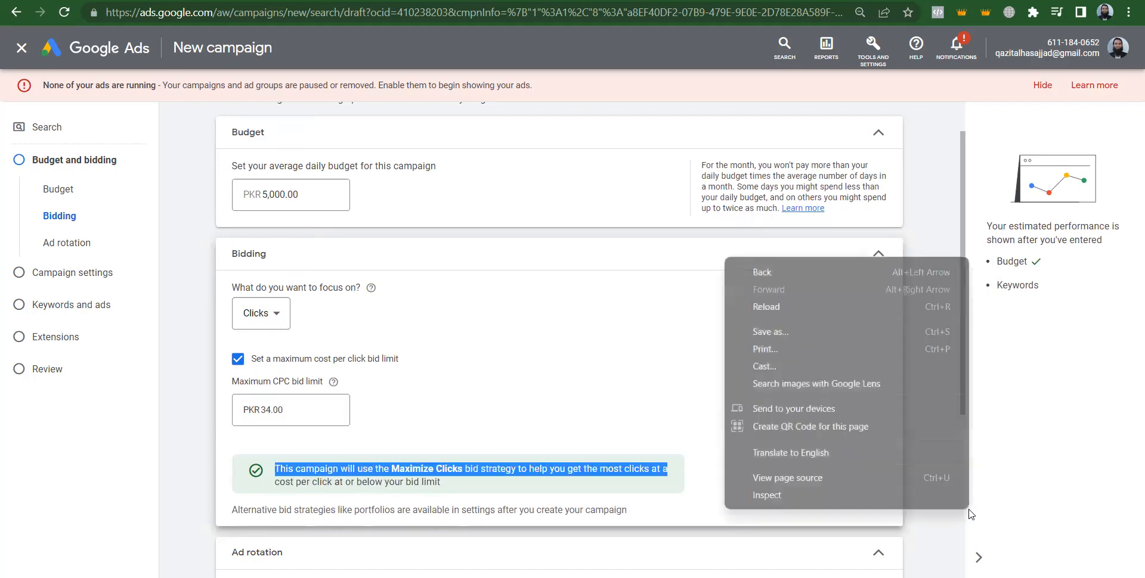
{"action": "left_click", "coordinate": [935, 534]}
Continue to the campaign settings and exclude both Google search partners and the Google Display Network
{"action": "scroll", "coordinate": [937, 535], "scroll_direction": "down", "scroll_amount": 5}
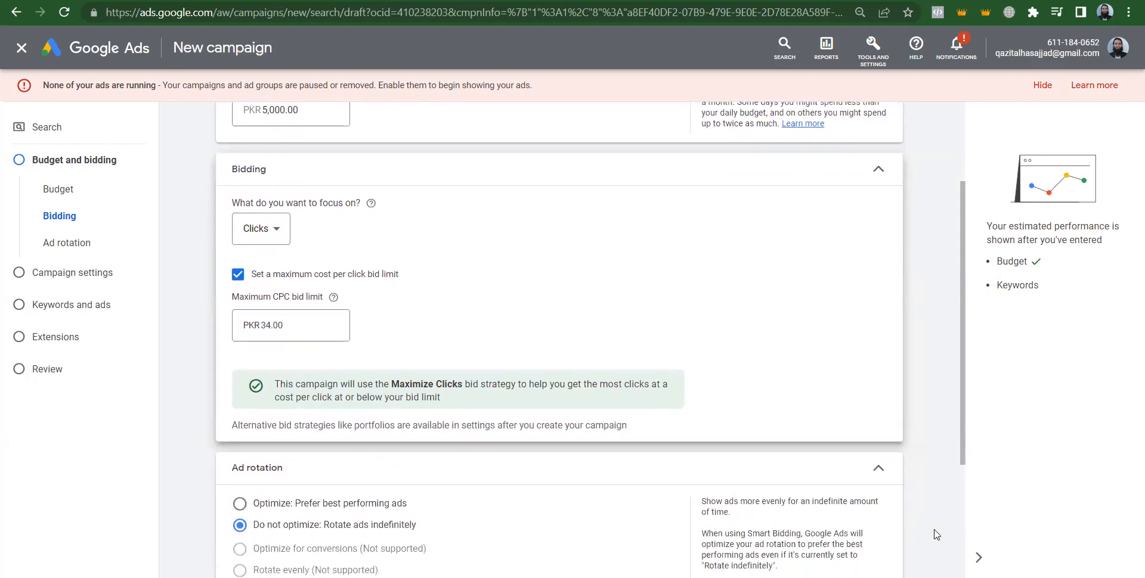
{"action": "left_click", "coordinate": [882, 485]}
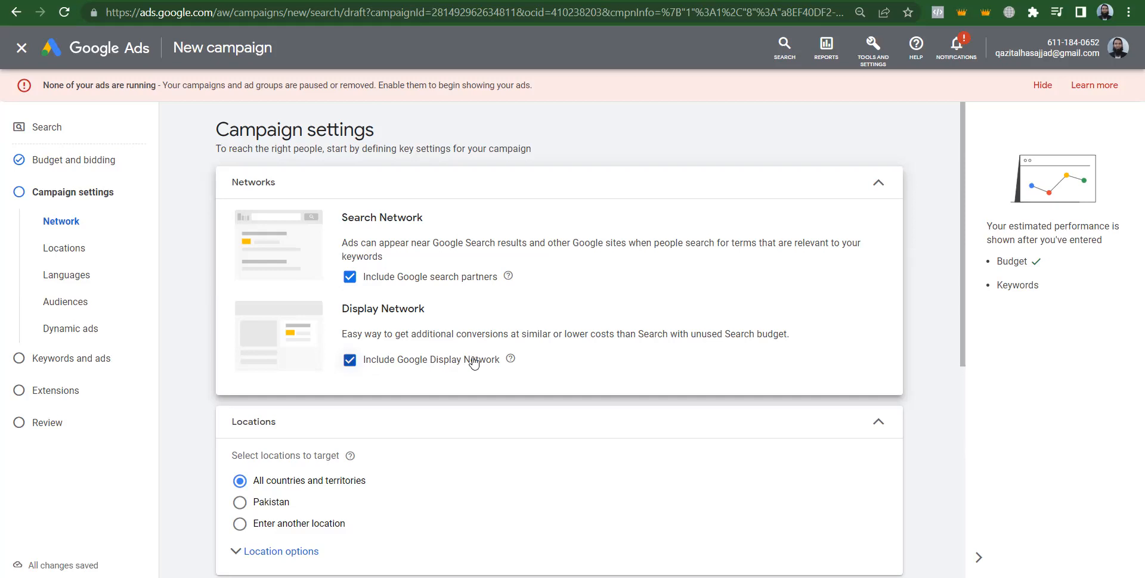
{"action": "left_click", "coordinate": [350, 278]}
{"action": "left_click", "coordinate": [349, 415]}
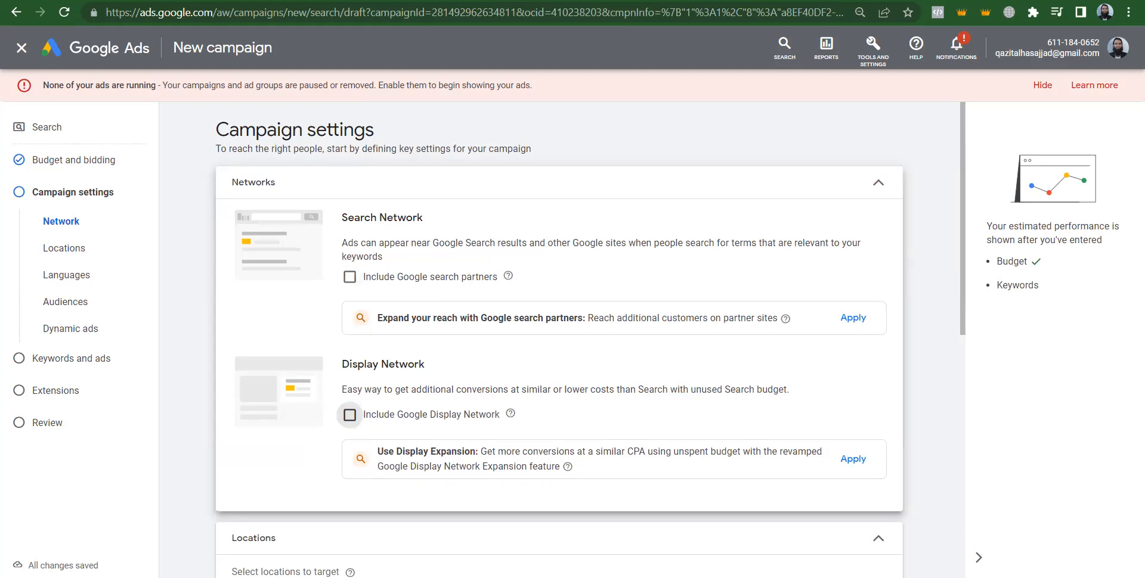
Search Google for "web development" in a new browser tab
{"action": "key", "text": "ctrl+Tab"}
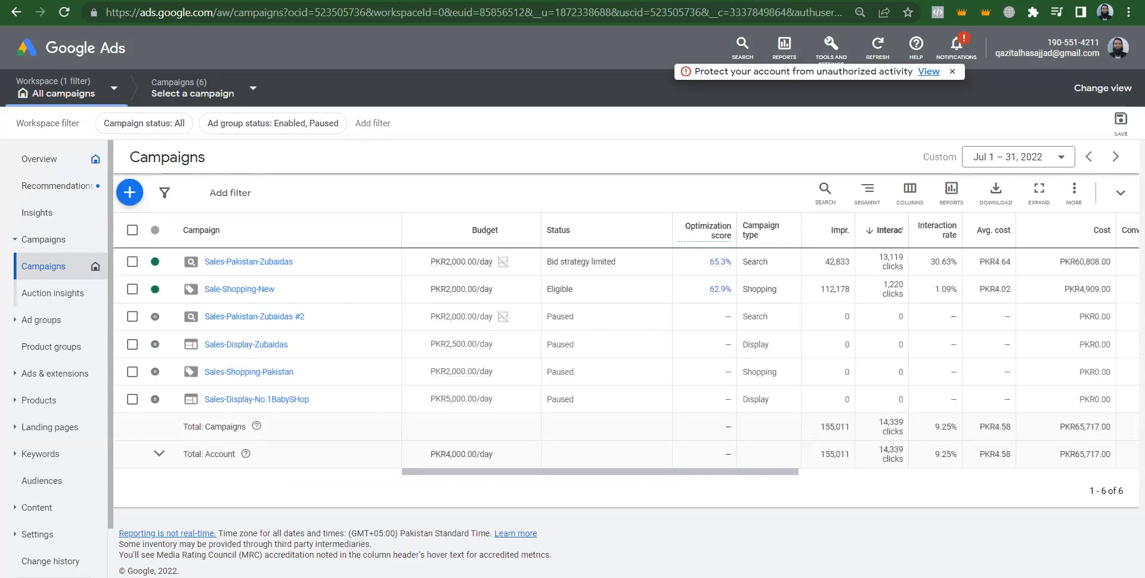
{"action": "key", "text": "ctrl+Tab"}
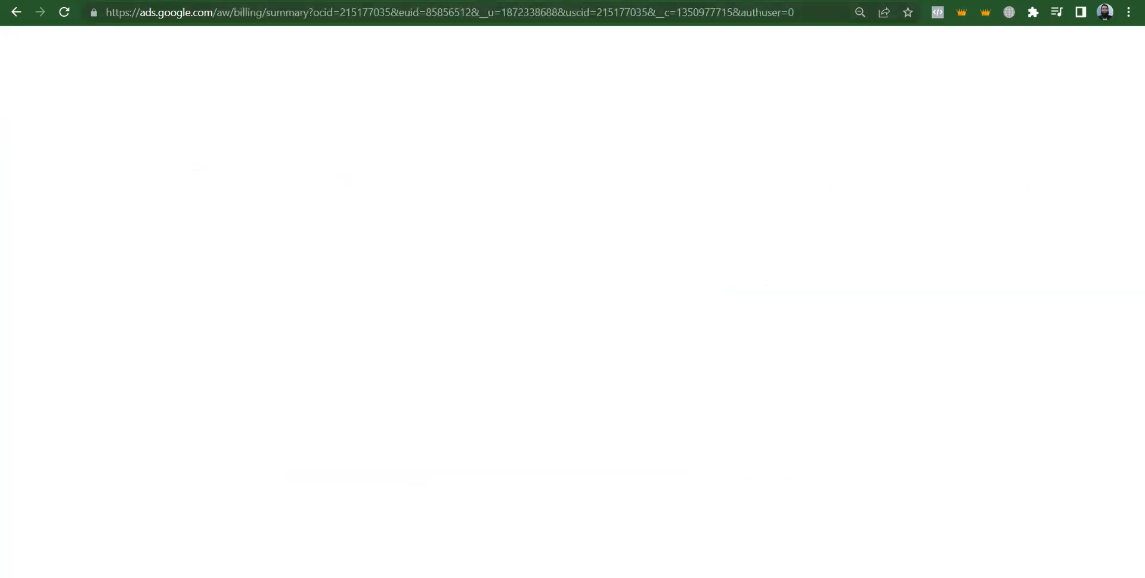
{"action": "key", "text": "ctrl+Tab"}
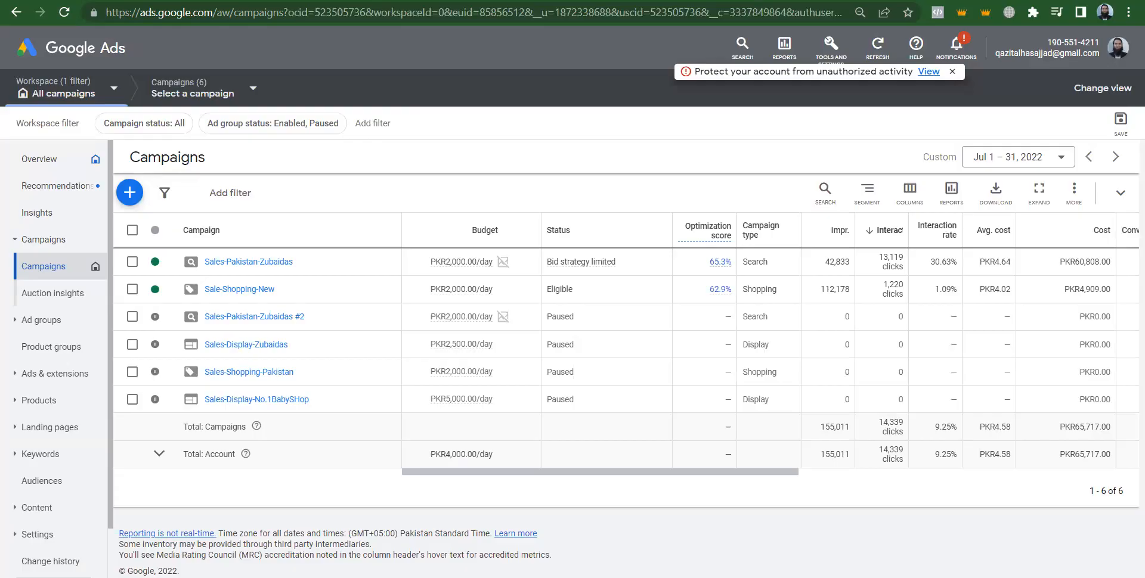
{"action": "key", "text": "ctrl+t"}
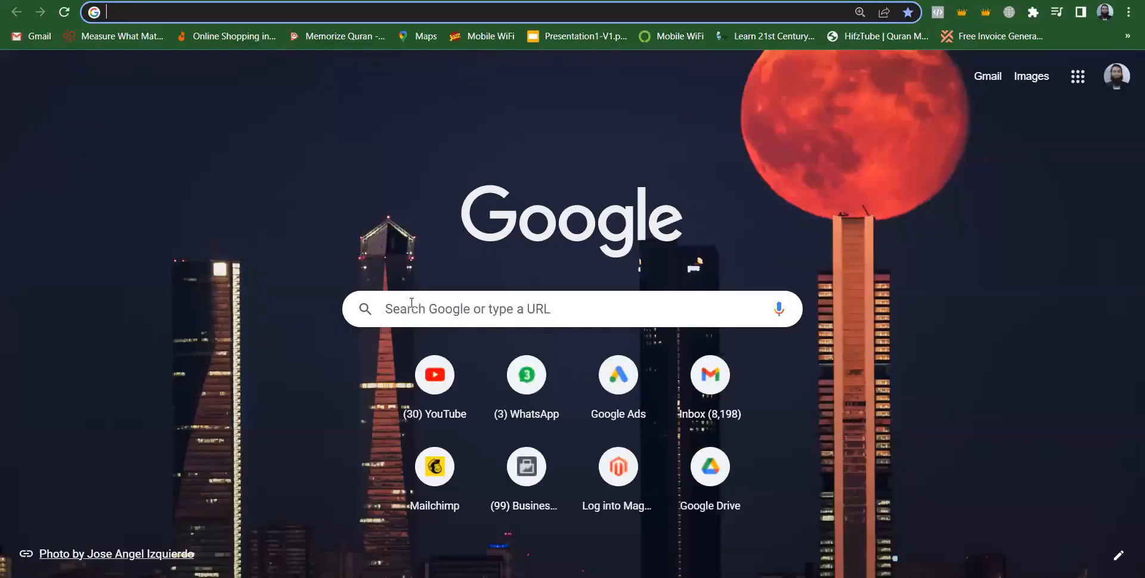
{"action": "left_click", "coordinate": [397, 307]}
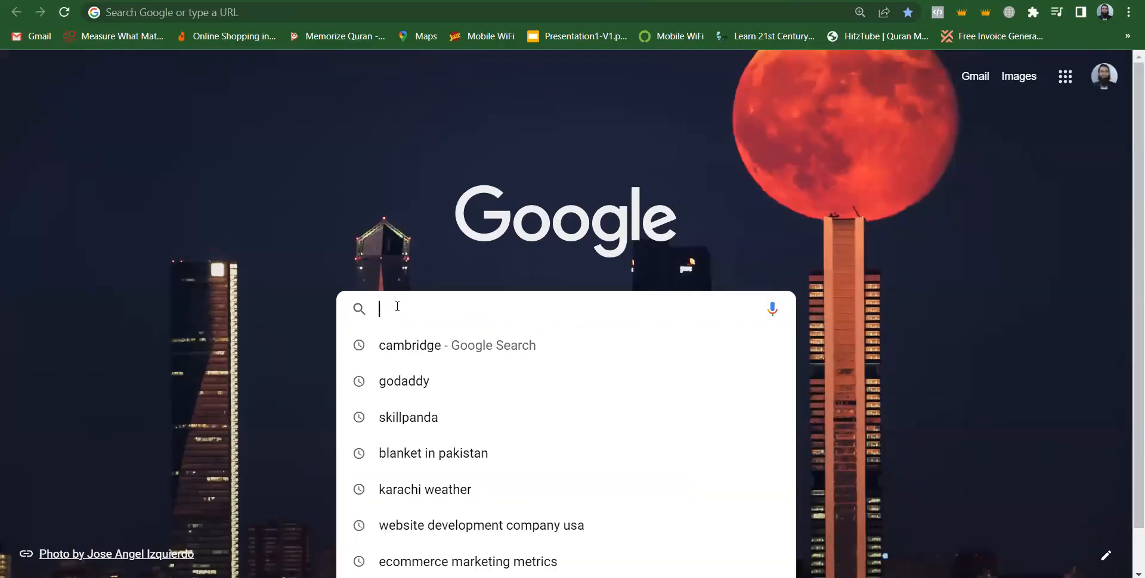
{"action": "type", "text": "web development"}
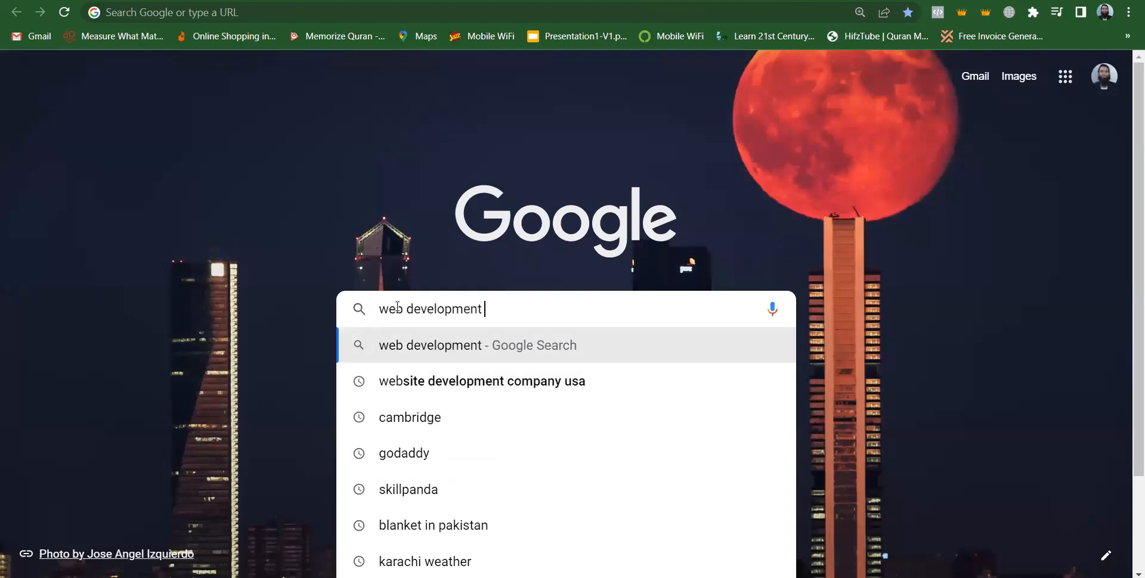
{"action": "key", "text": "Return"}
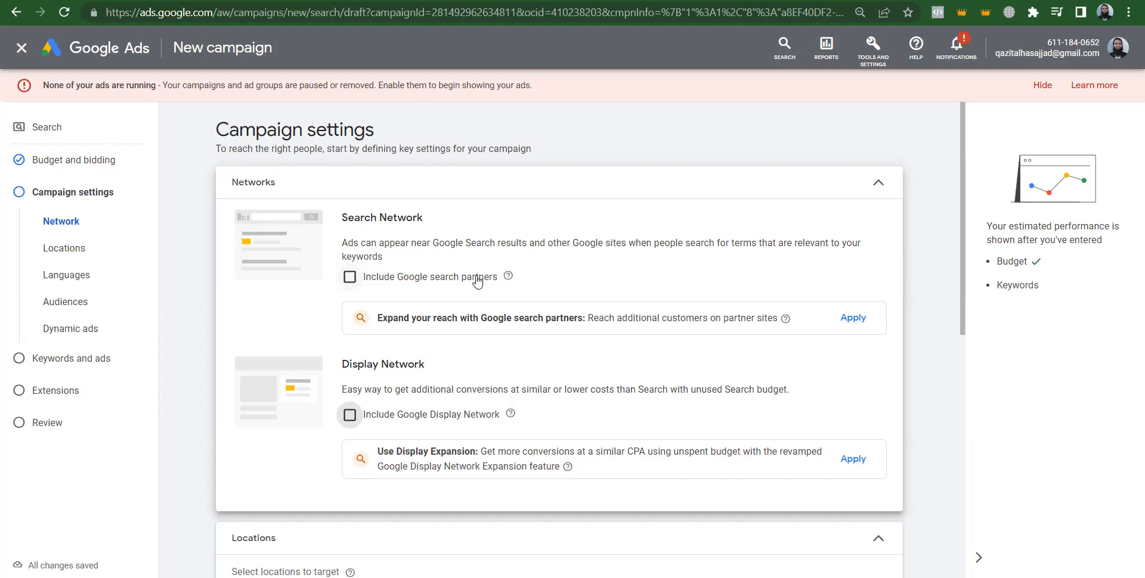
Include Google search partners again in the campaign's Search Network settings
{"action": "left_click", "coordinate": [350, 277]}
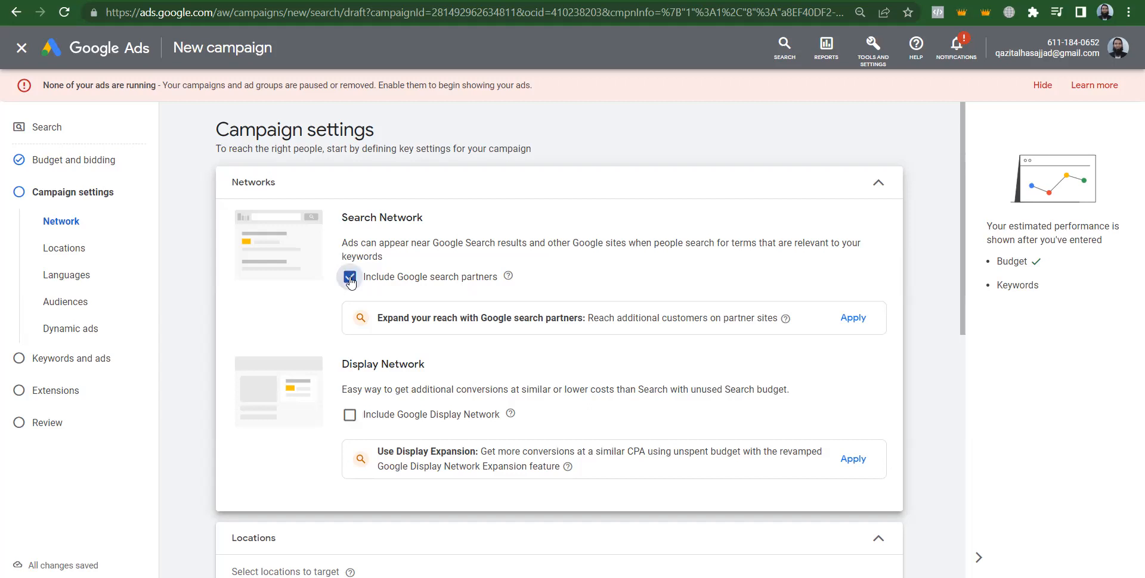
Exclude Google search partners from the Search Network and leave the Google Display Network excluded as well
{"action": "left_click", "coordinate": [376, 277]}
{"action": "left_click", "coordinate": [350, 416]}
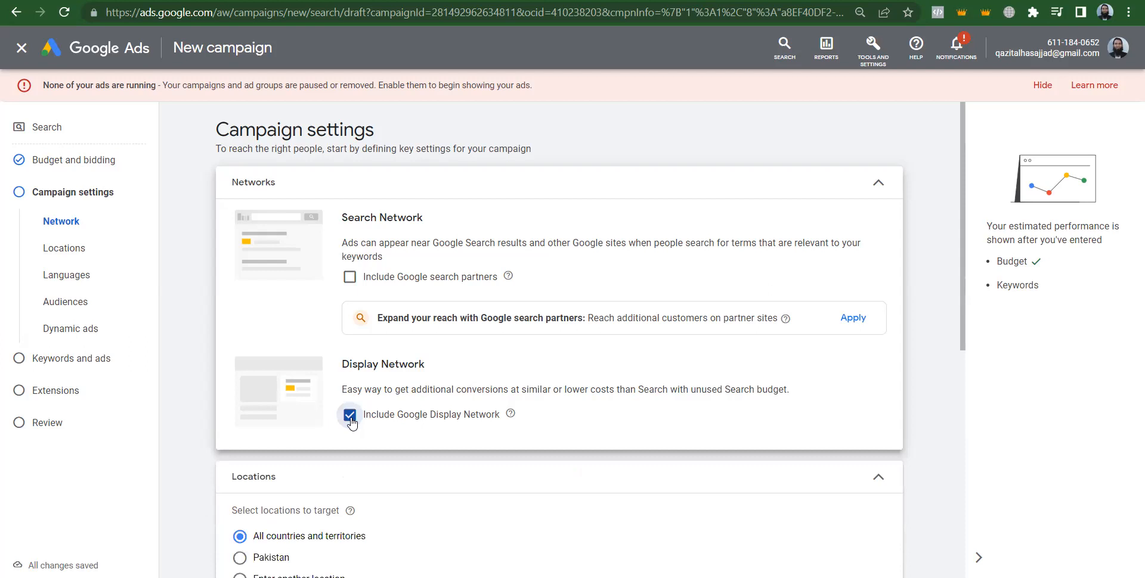
{"action": "left_click", "coordinate": [350, 416]}
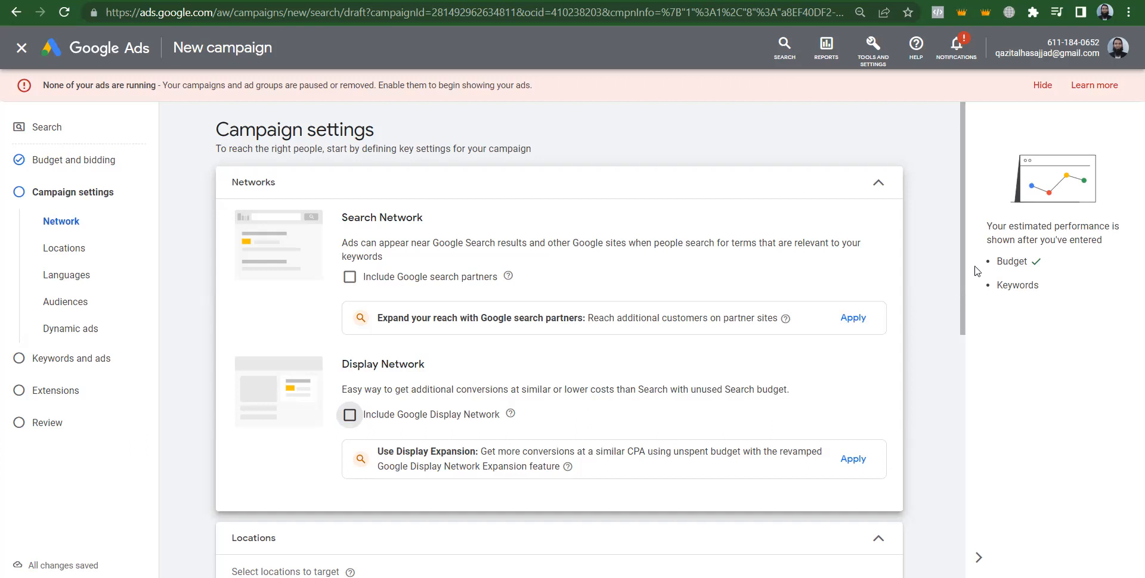
{"action": "right_click", "coordinate": [967, 307]}
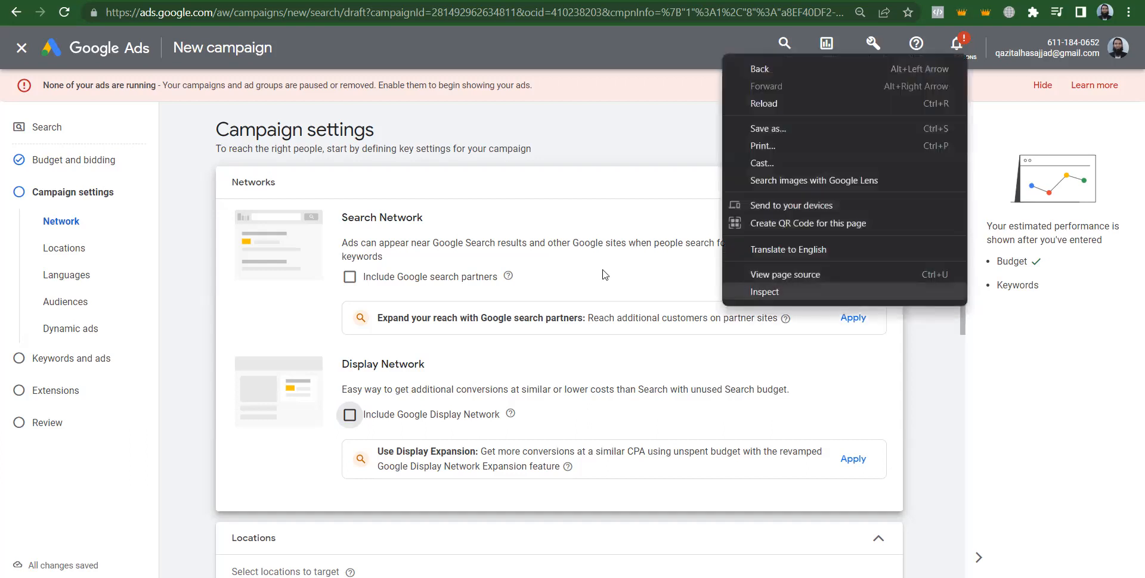
{"action": "left_click", "coordinate": [575, 158]}
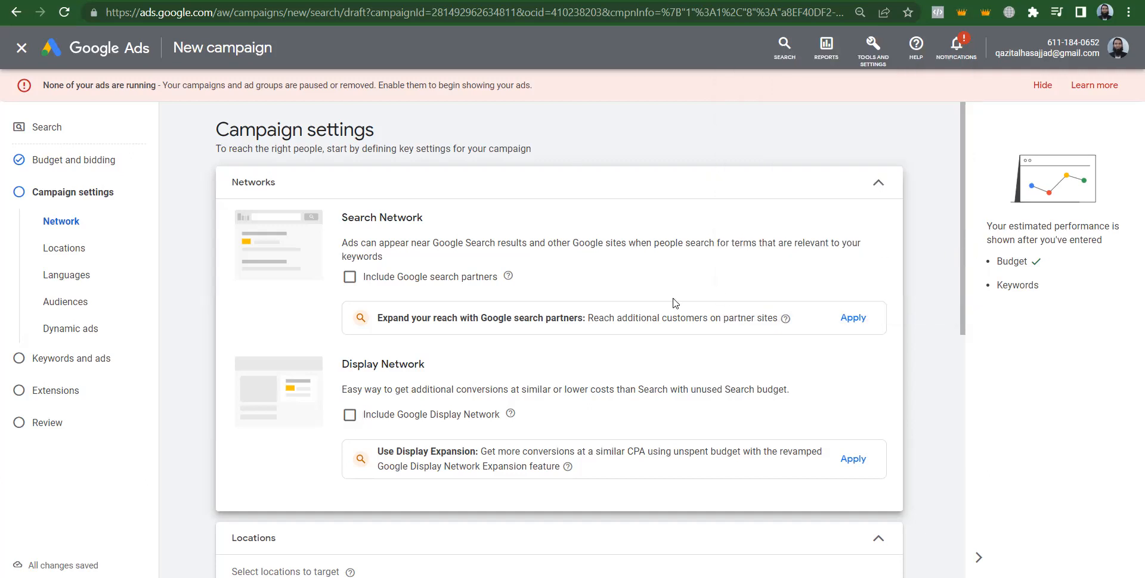
Set the campaign's location targeting to another location and open the advanced location search
{"action": "scroll", "coordinate": [948, 348], "scroll_direction": "down", "scroll_amount": 5}
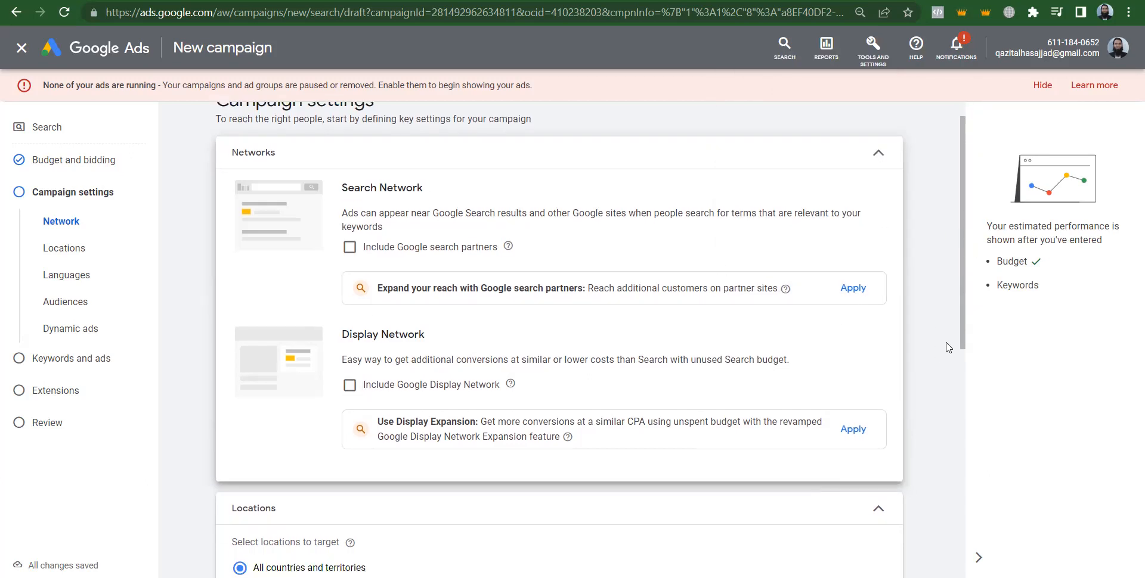
{"action": "scroll", "coordinate": [948, 348], "scroll_direction": "down", "scroll_amount": 1}
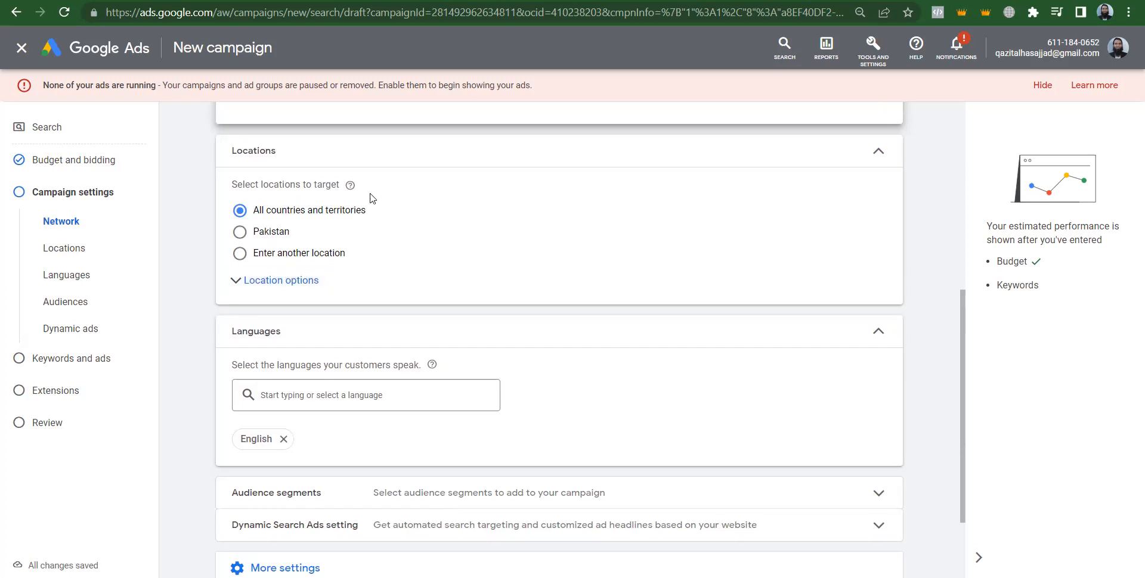
{"action": "left_click", "coordinate": [265, 256]}
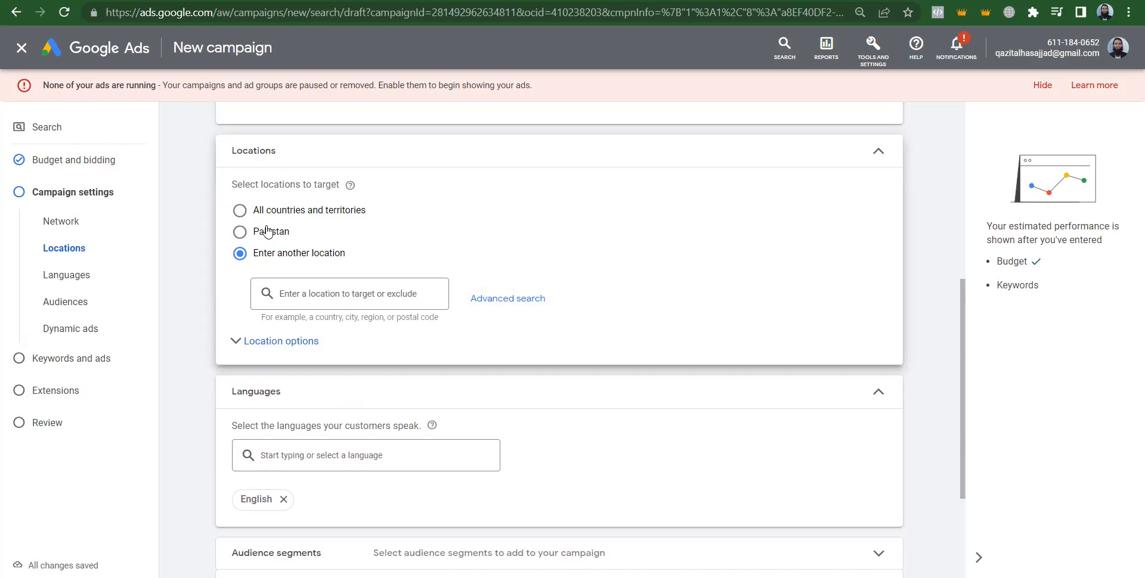
{"action": "left_click", "coordinate": [267, 231]}
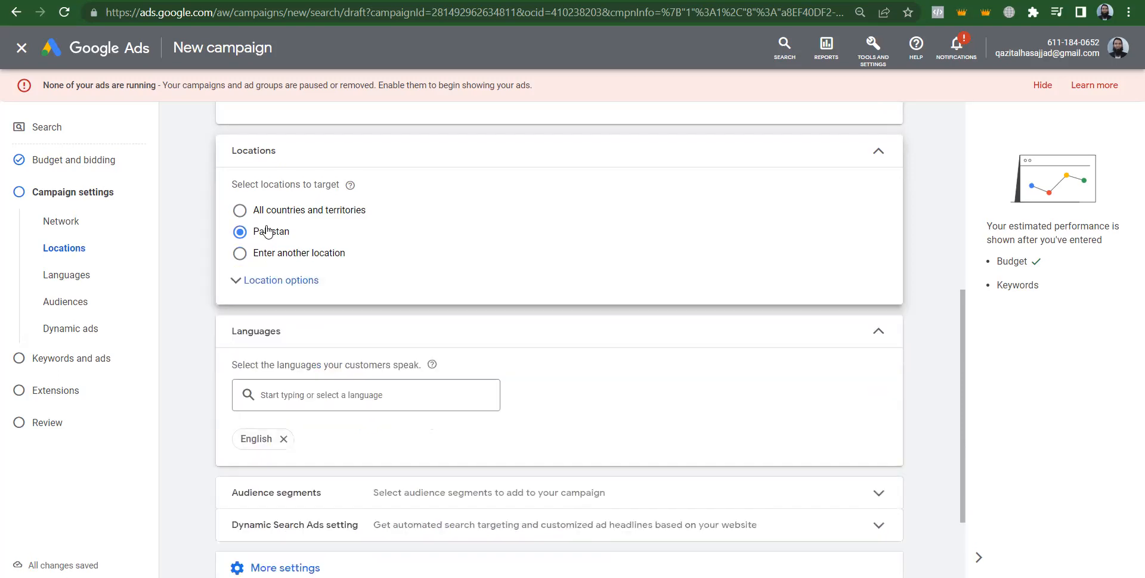
{"action": "left_click", "coordinate": [306, 253]}
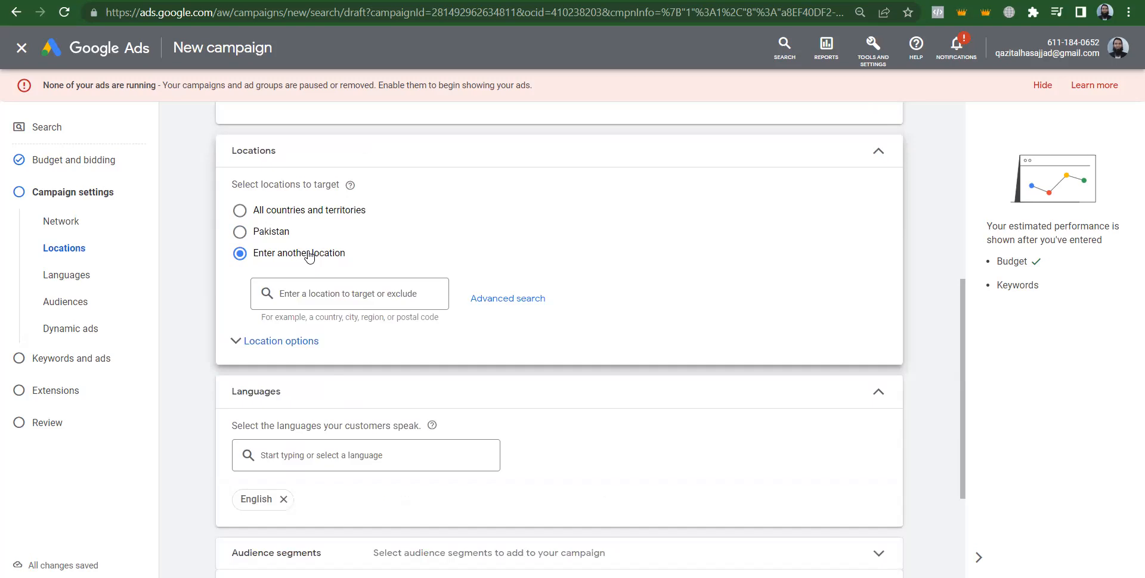
{"action": "left_click", "coordinate": [509, 304]}
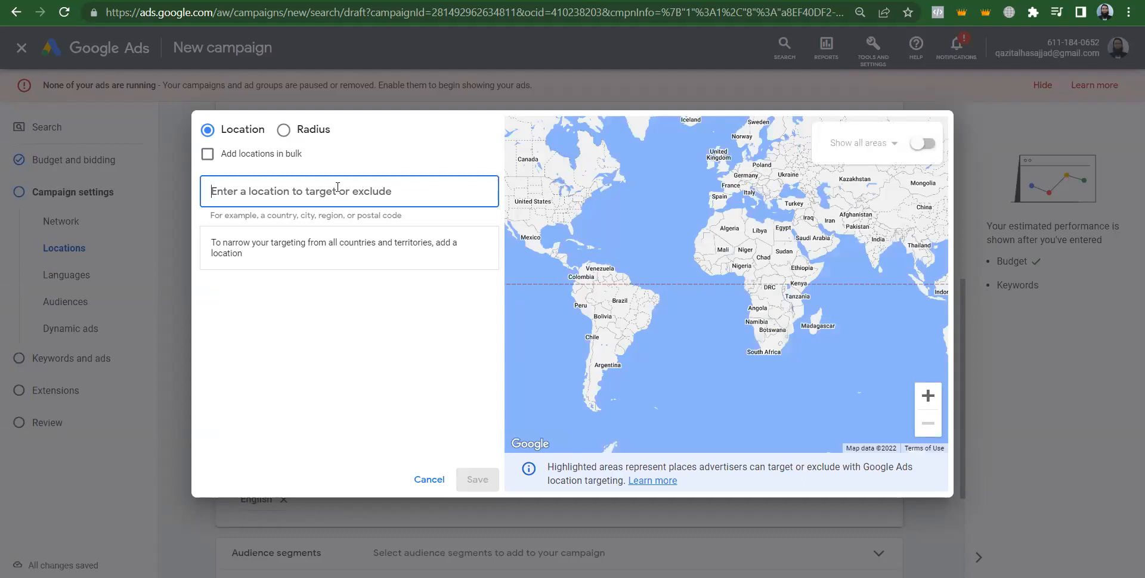
Target the country Pakistan and exclude the city of Karachi, Sindh, Pakistan
{"action": "type", "text": "pakistan"}
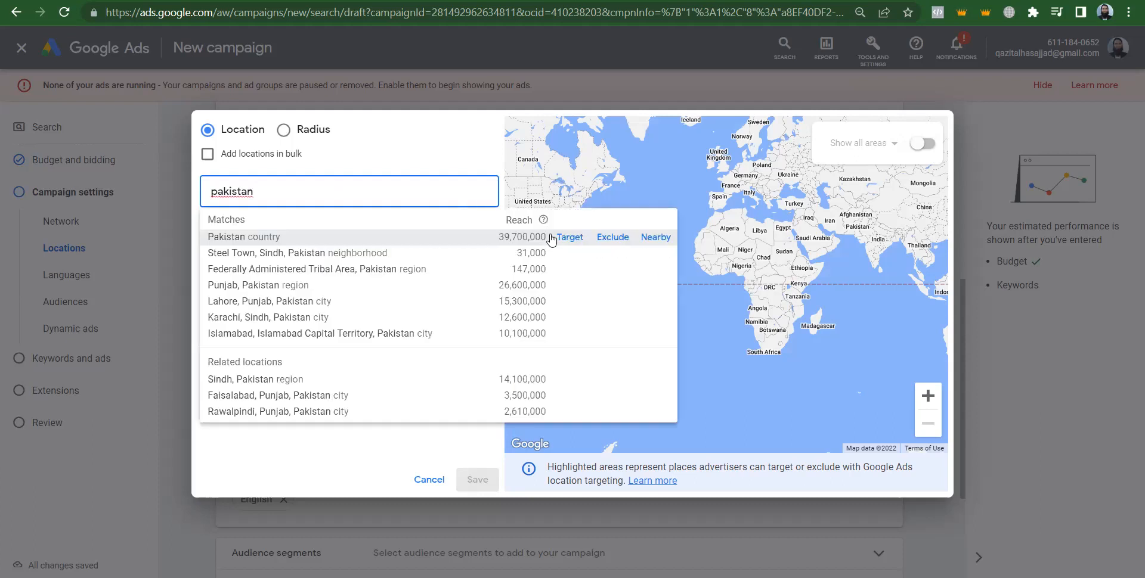
{"action": "left_click", "coordinate": [571, 237]}
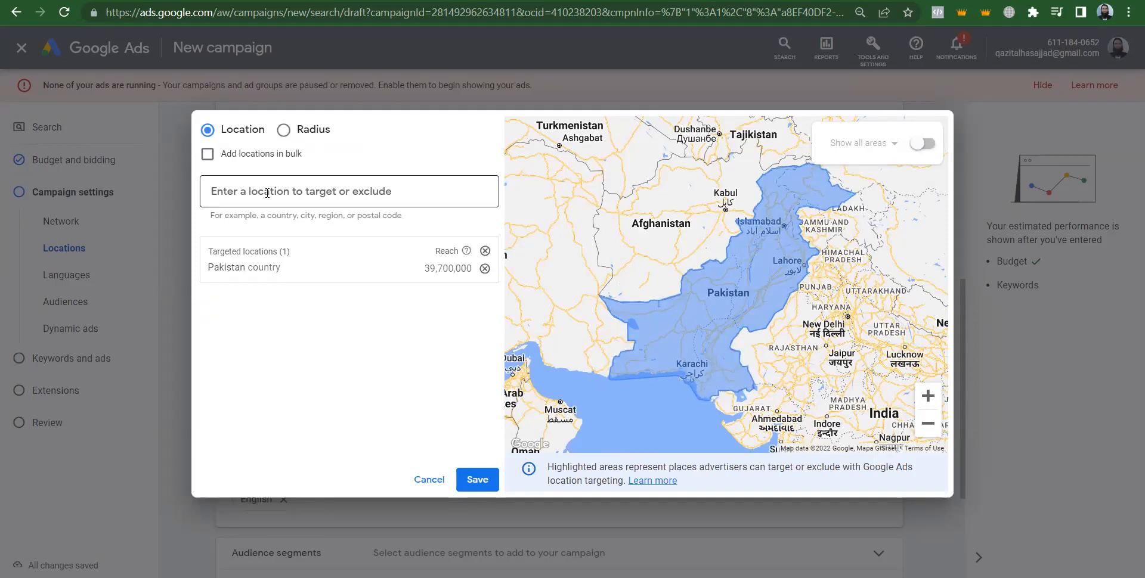
{"action": "left_click", "coordinate": [370, 188]}
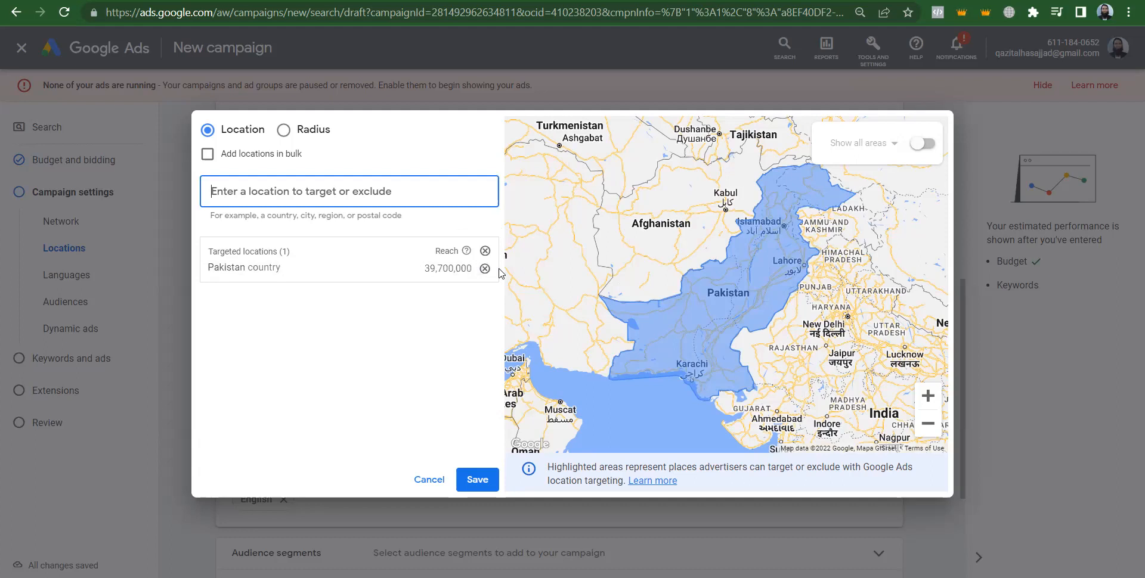
{"action": "type", "text": "karachi"}
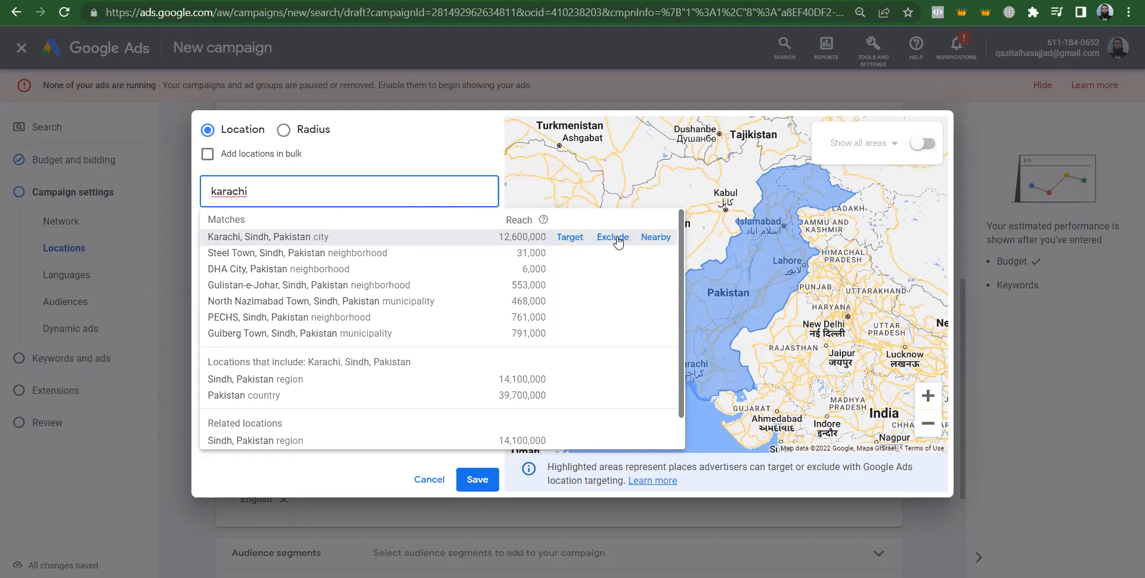
{"action": "left_click", "coordinate": [617, 238]}
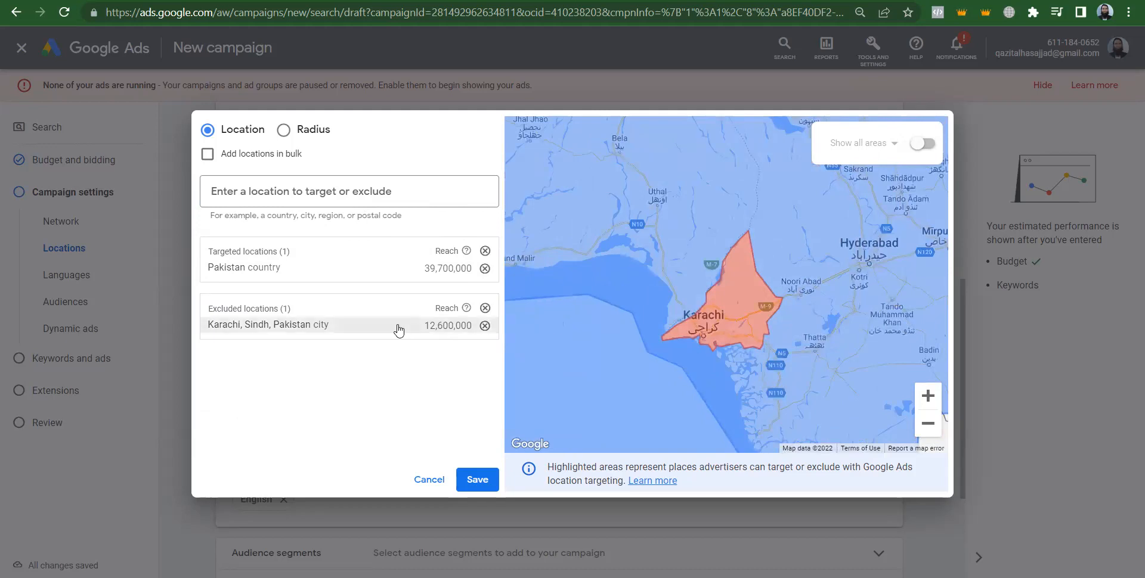
Remove the Karachi exclusion and the Pakistan country target from the location lists
{"action": "left_click", "coordinate": [485, 309]}
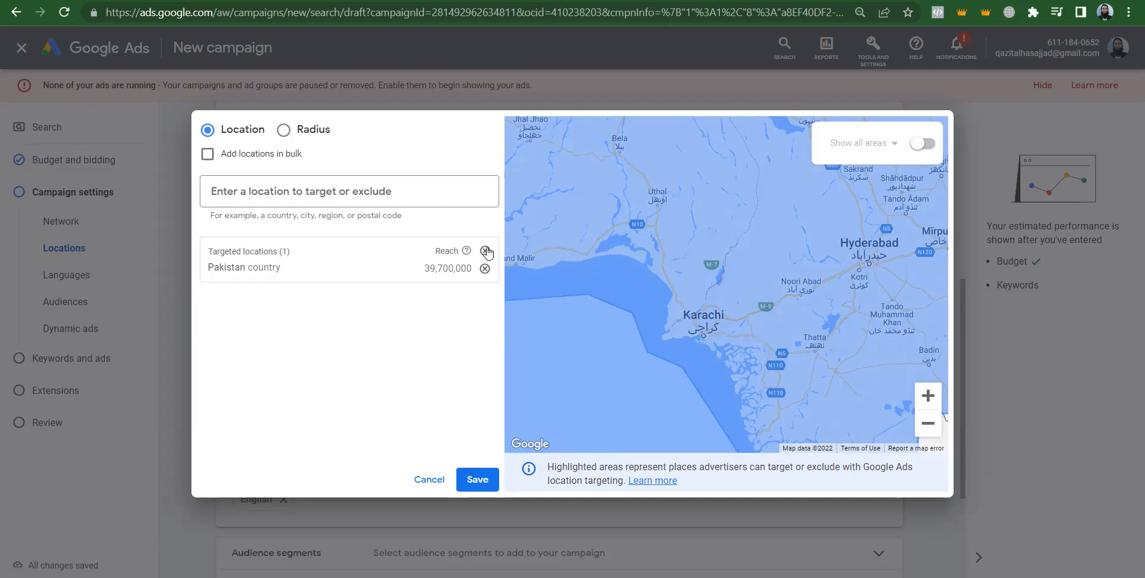
{"action": "left_click", "coordinate": [486, 251]}
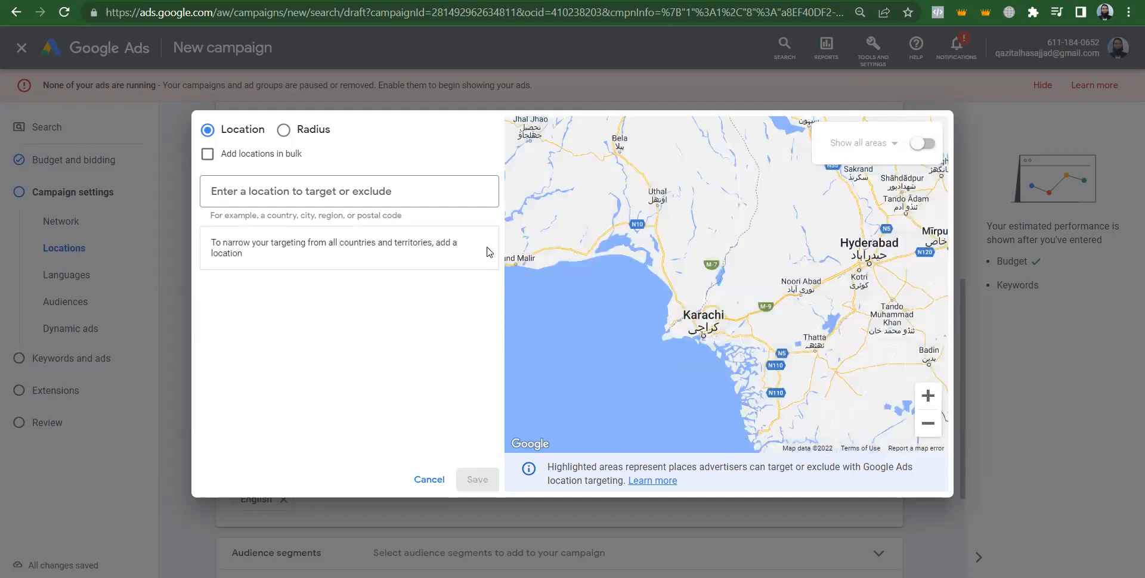
{"action": "triple_click", "coordinate": [929, 424]}
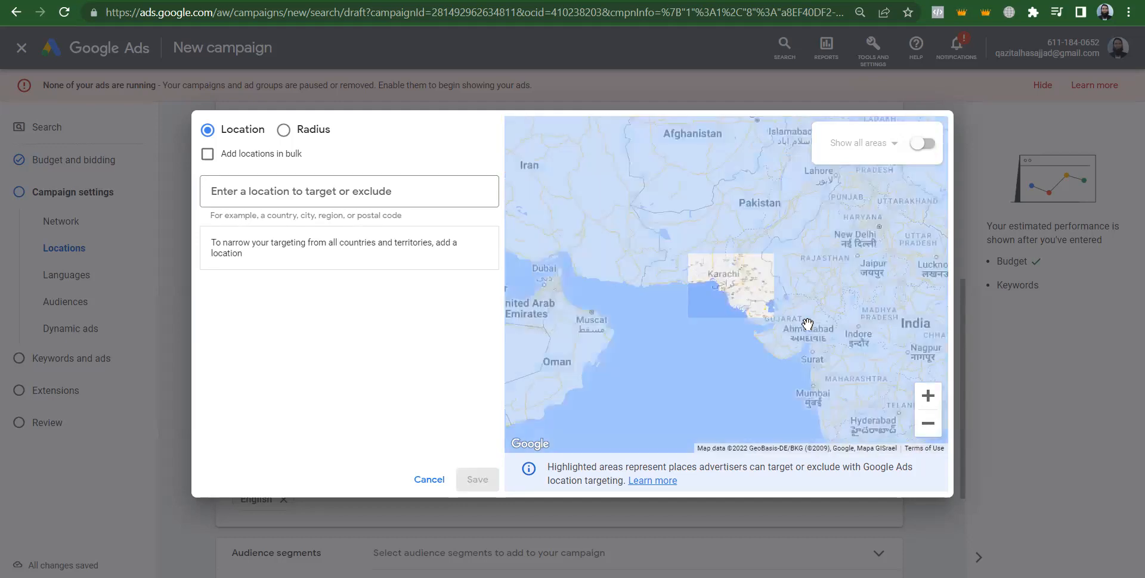
Target the region Punjab, Pakistan and exclude the city of Multan within it
{"action": "left_click", "coordinate": [306, 187]}
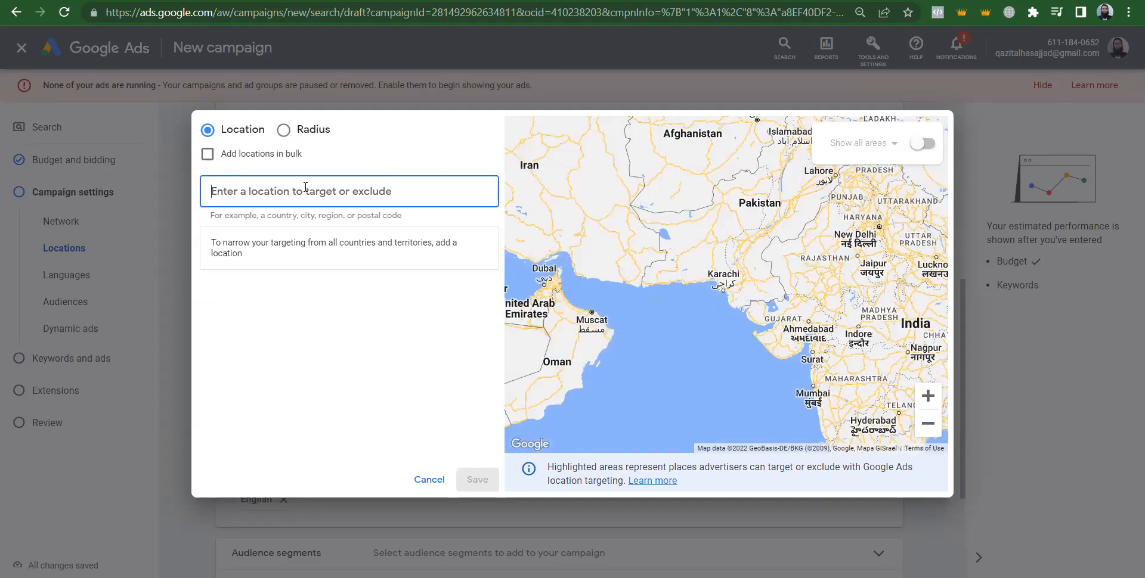
{"action": "type", "text": "punjab"}
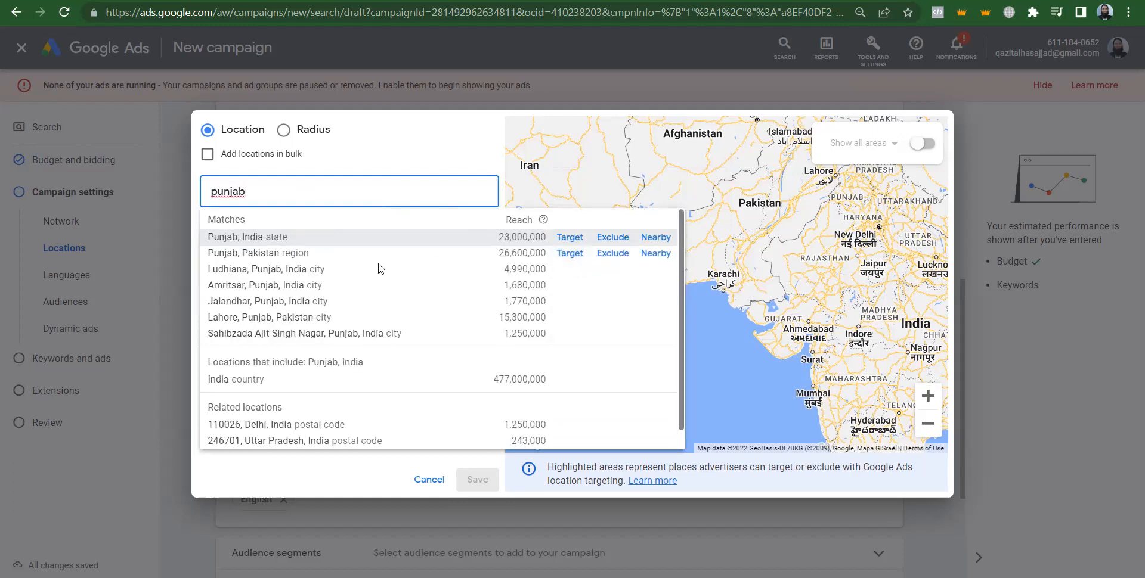
{"action": "left_click", "coordinate": [570, 255]}
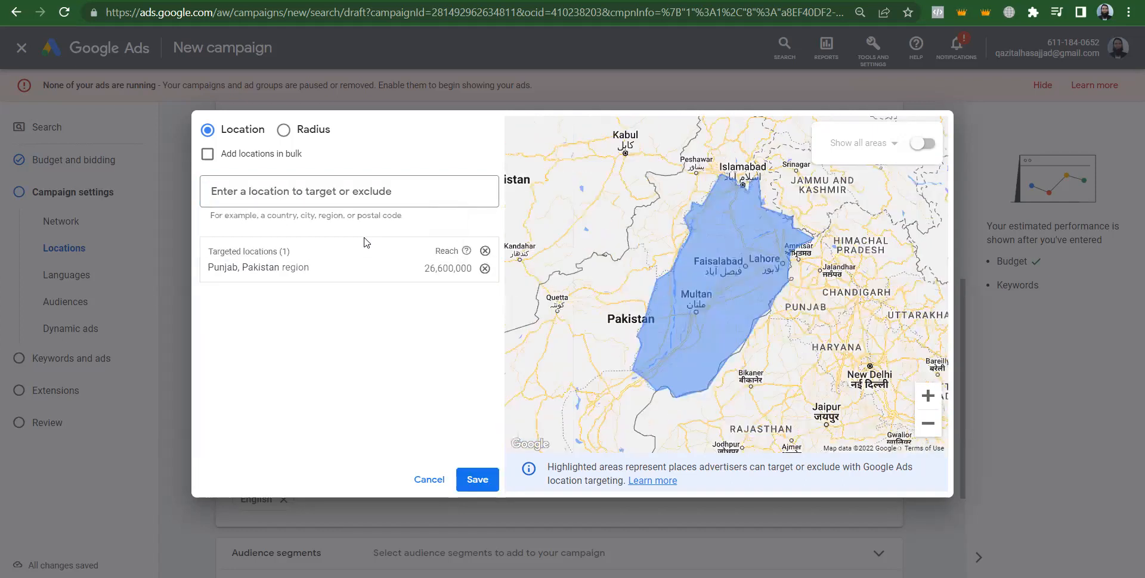
{"action": "left_click", "coordinate": [295, 194]}
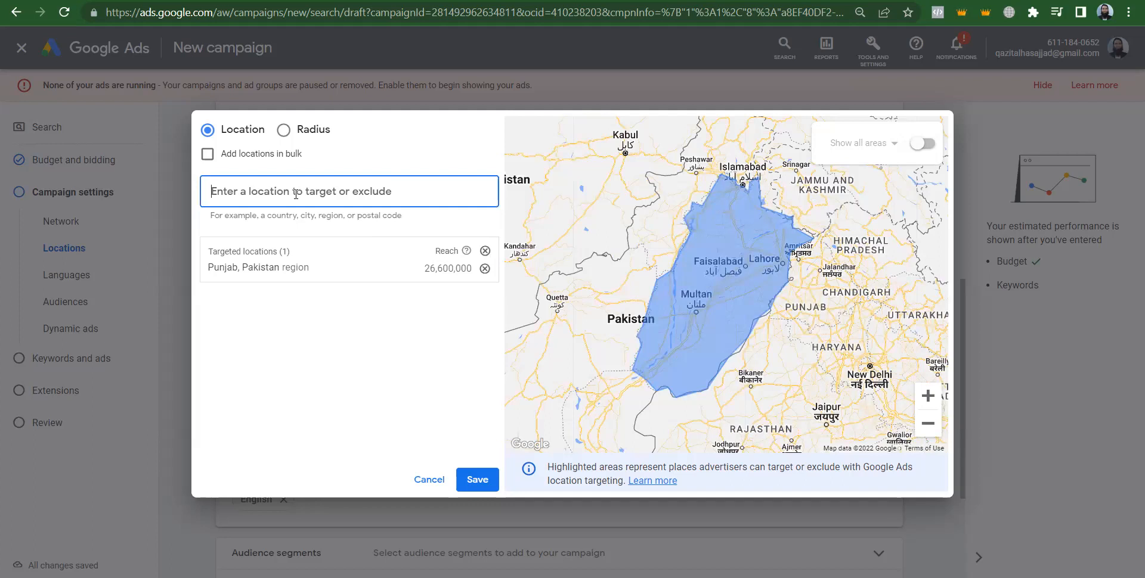
{"action": "type", "text": "multan"}
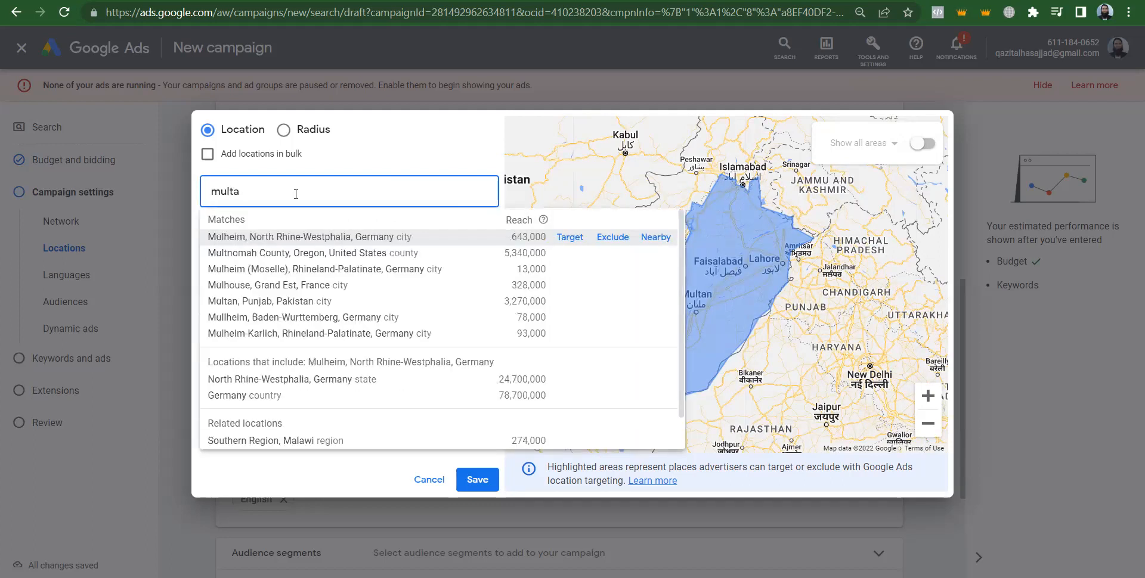
{"action": "left_click", "coordinate": [612, 239]}
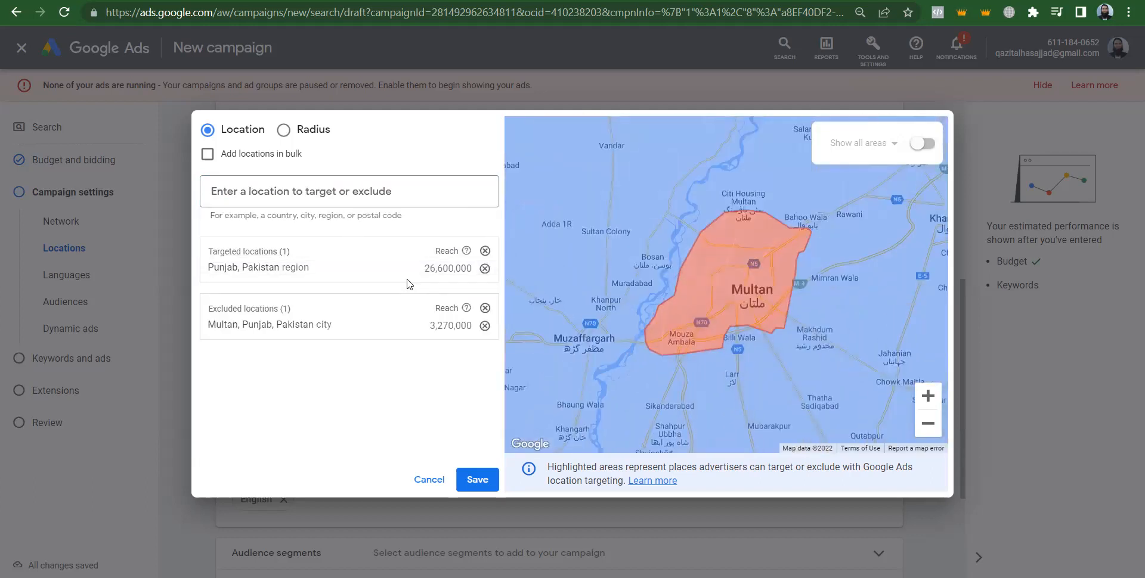
Remove the Punjab region target and the Multan exclusion from the location lists
{"action": "left_click", "coordinate": [484, 251]}
{"action": "left_click", "coordinate": [485, 313]}
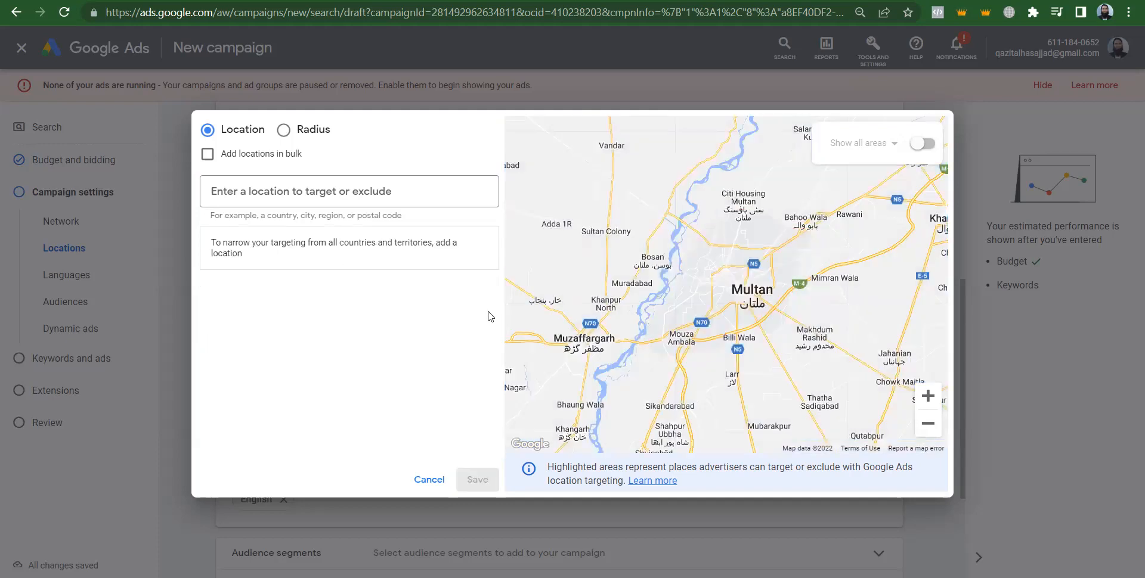
{"action": "left_click", "coordinate": [932, 425]}
{"action": "left_click", "coordinate": [931, 425]}
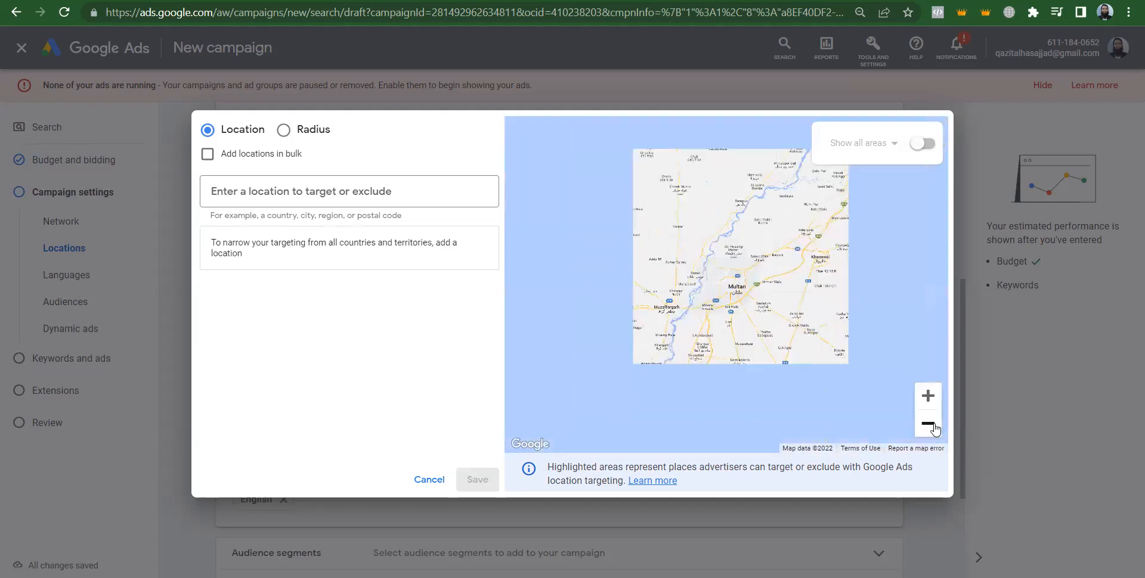
{"action": "left_click", "coordinate": [931, 425]}
Try targeting the Bahria Town Karachi and DHA City neighborhoods, and clear both targets again
{"action": "left_click", "coordinate": [375, 191]}
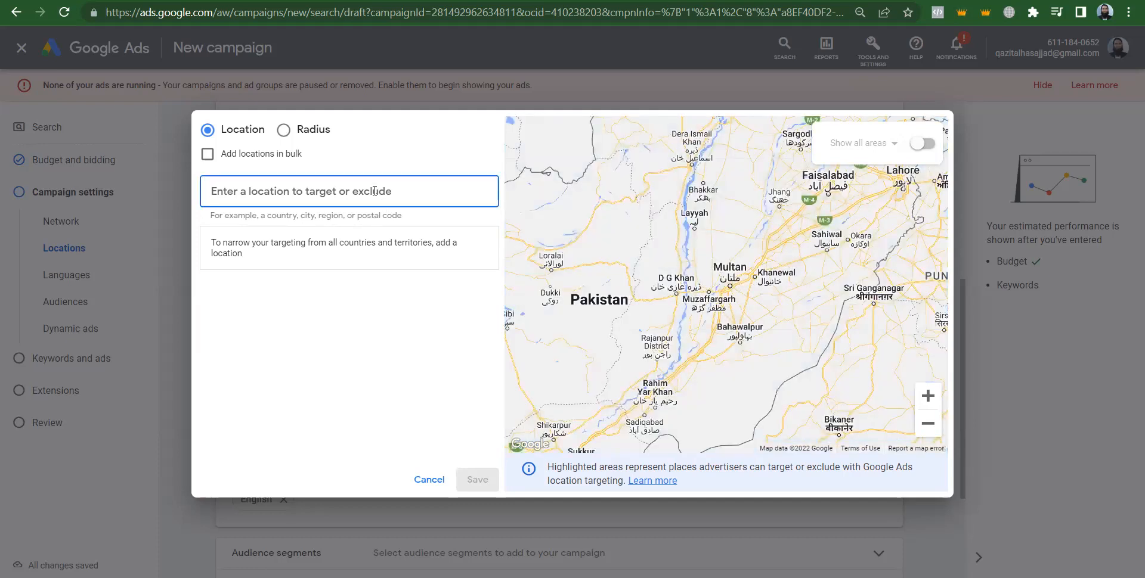
{"action": "type", "text": "bahria town"}
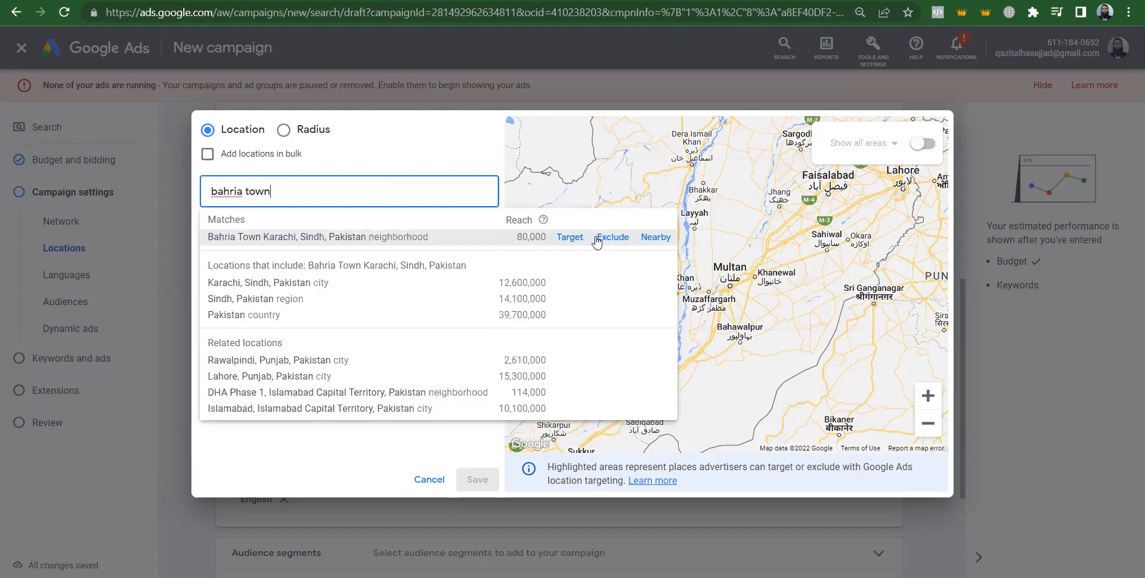
{"action": "left_click", "coordinate": [570, 238]}
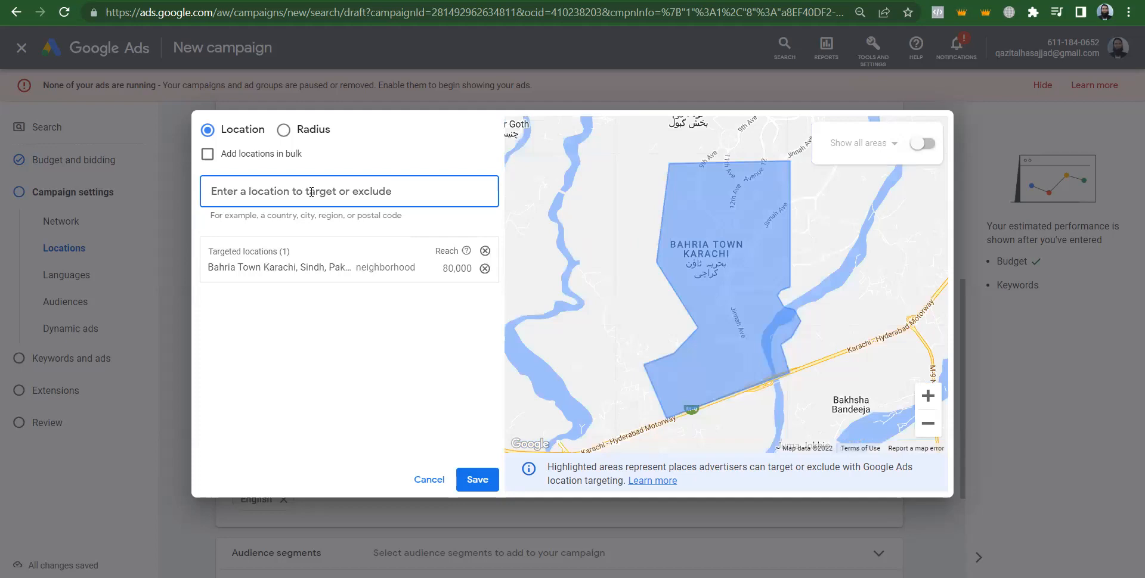
{"action": "type", "text": "DHA kara"}
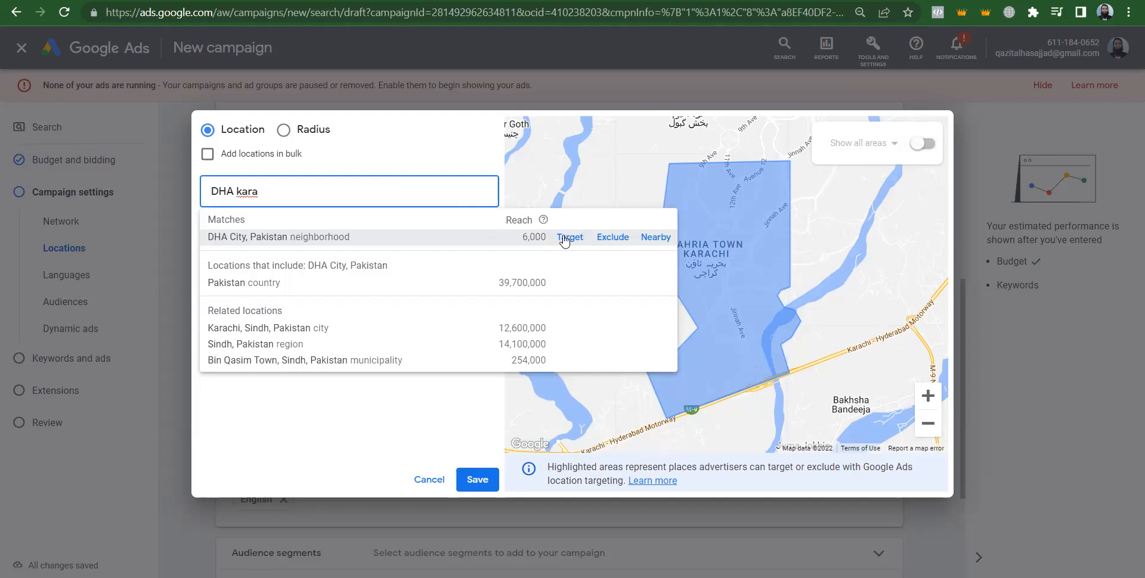
{"action": "left_click", "coordinate": [565, 238]}
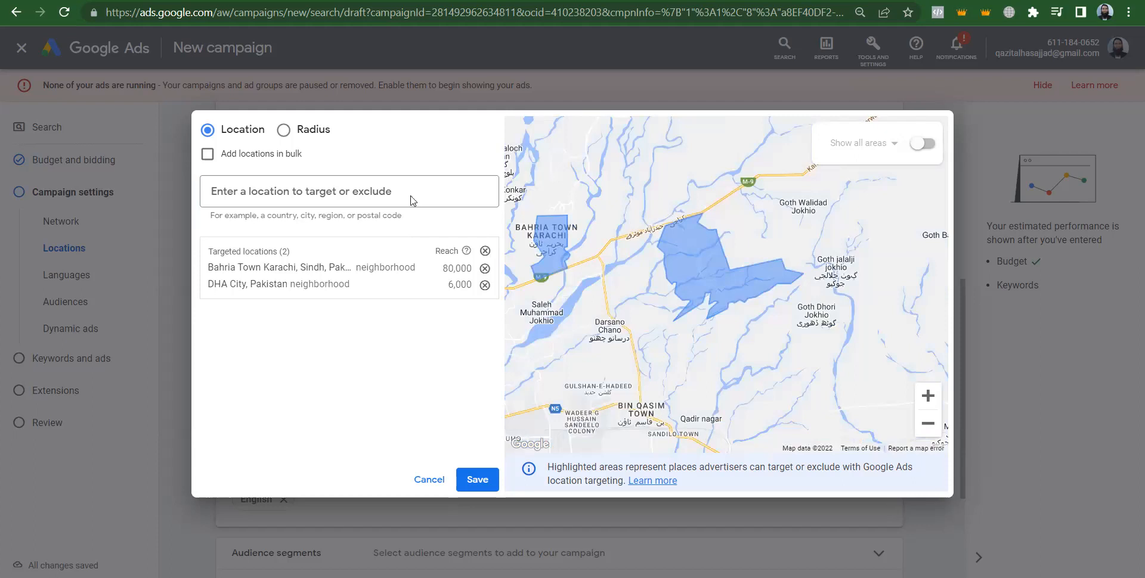
{"action": "left_click", "coordinate": [485, 252]}
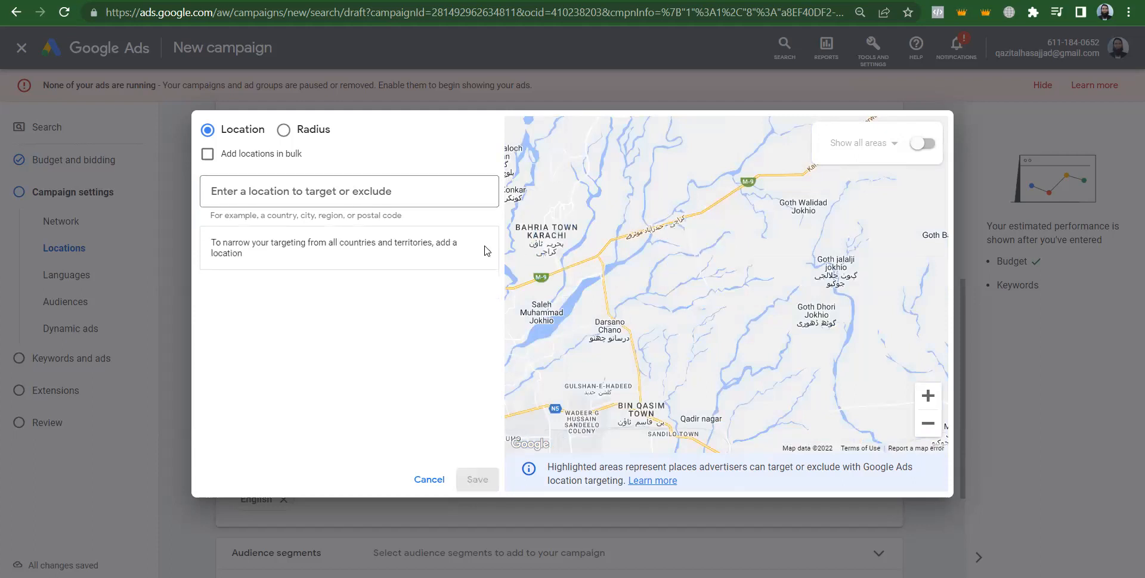
Switch to radius targeting and target a 20 mi radius around Bahria Town Karachi, Karachi
{"action": "left_click", "coordinate": [284, 130]}
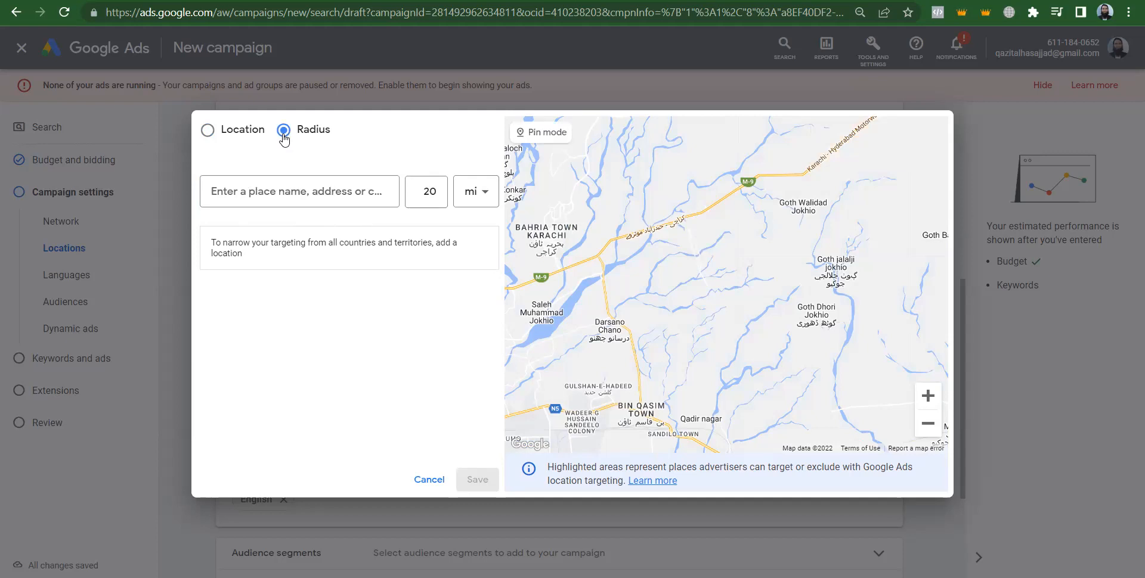
{"action": "left_click", "coordinate": [289, 189]}
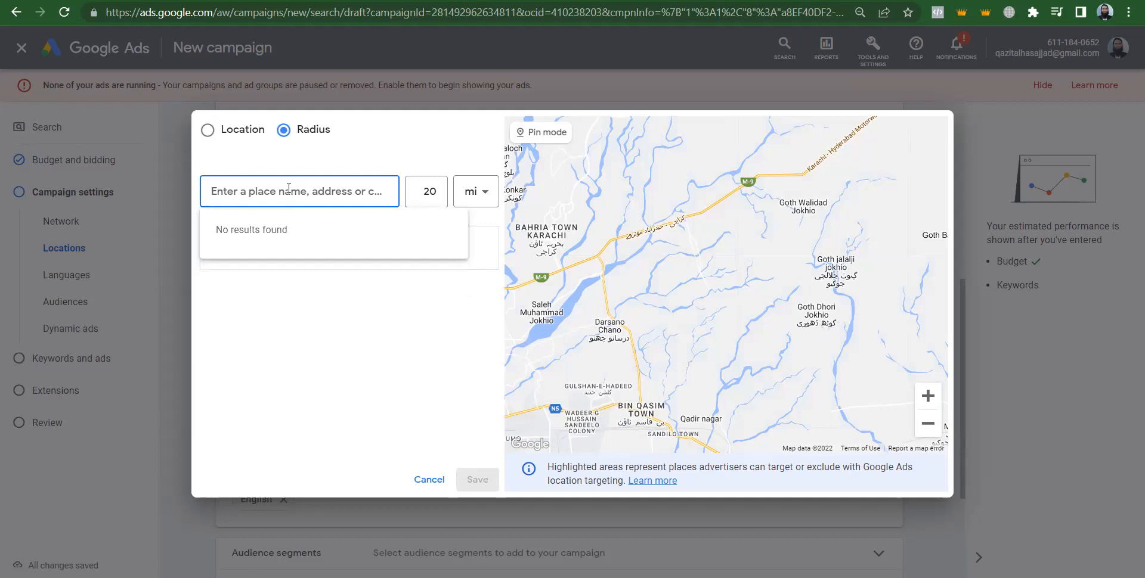
{"action": "type", "text": "bahr"}
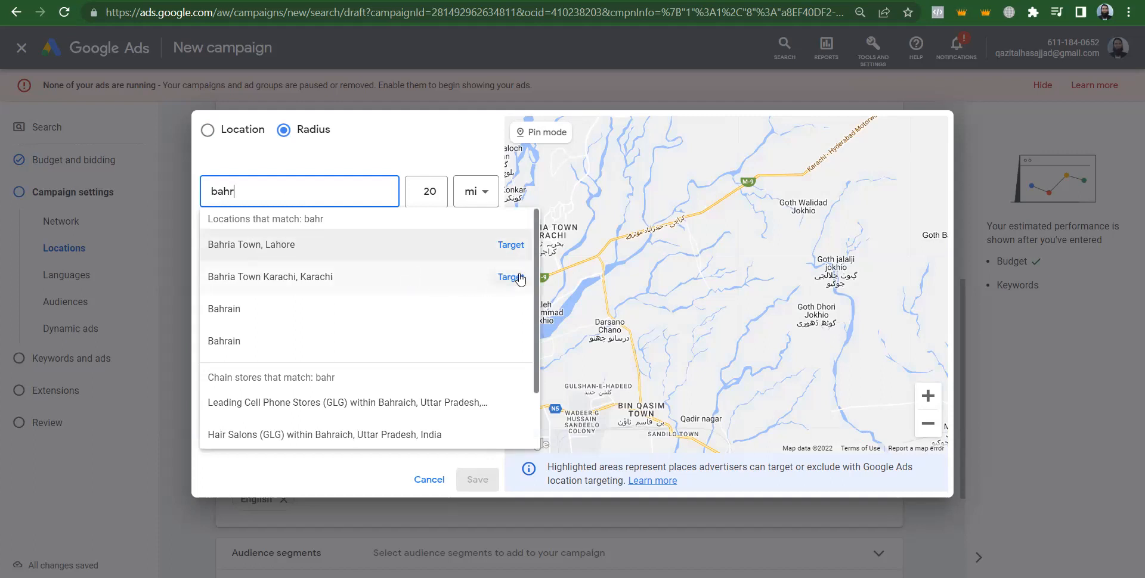
{"action": "left_click", "coordinate": [519, 276]}
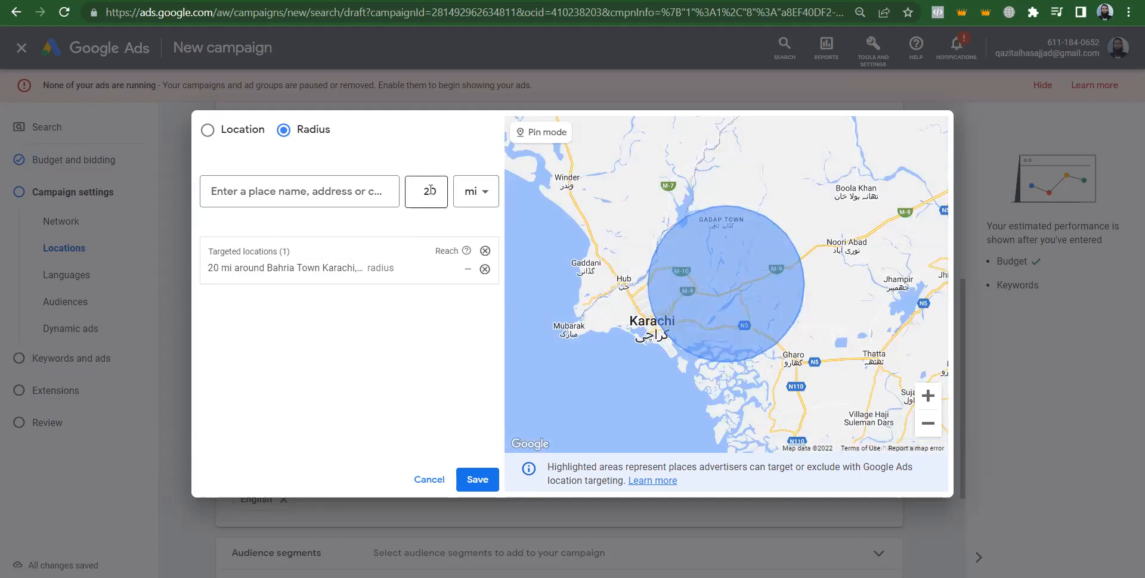
Switch the unit for new radius targets to km, and set the Bahria Town Karachi target's radius to 10 mi
{"action": "left_click", "coordinate": [474, 203]}
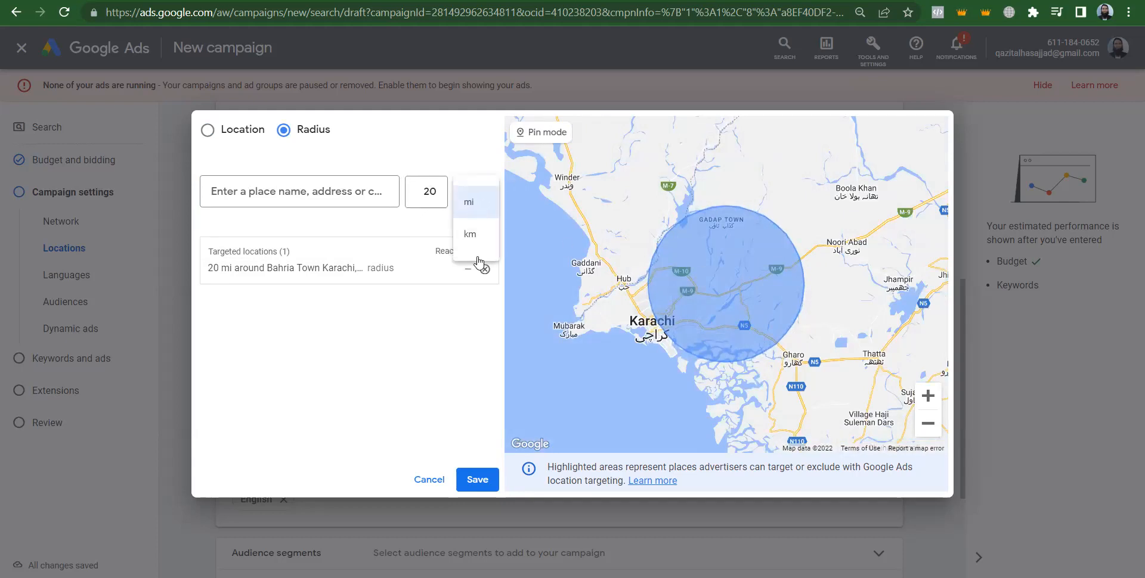
{"action": "left_click", "coordinate": [474, 238]}
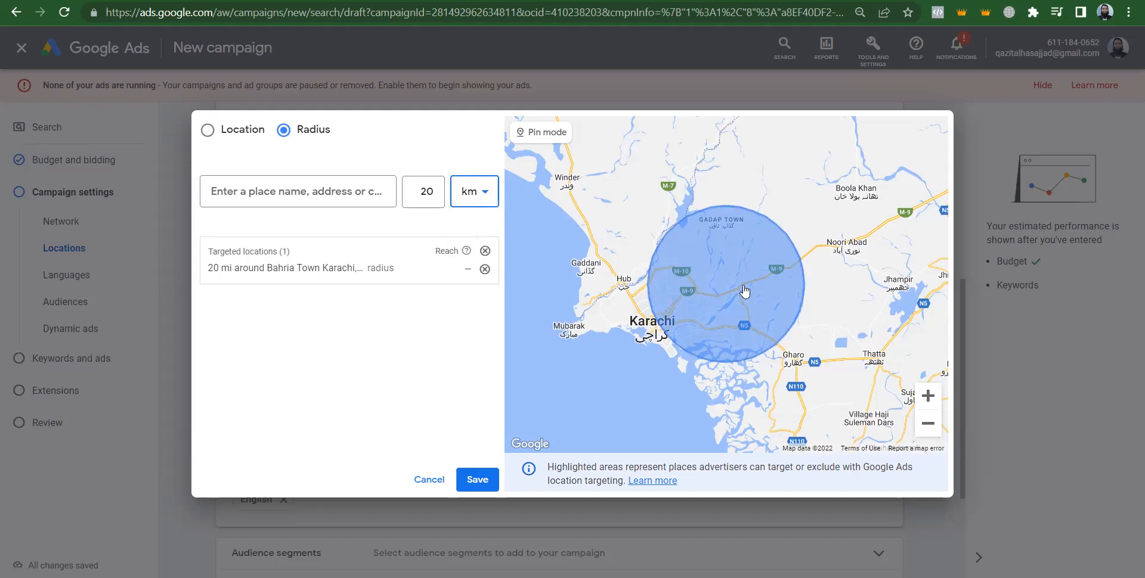
{"action": "double_click", "coordinate": [423, 191]}
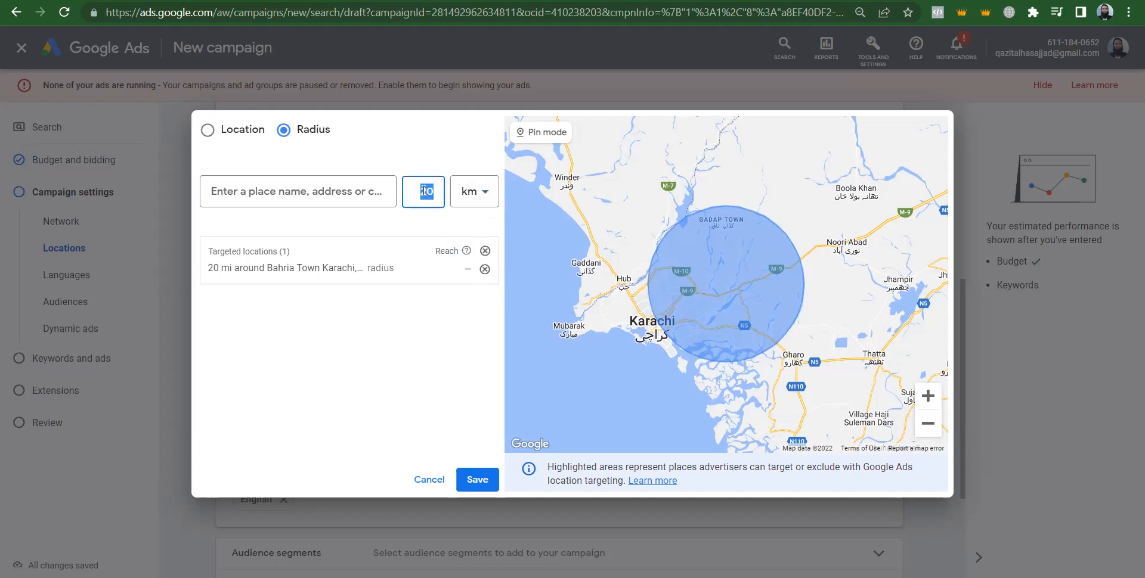
{"action": "left_click", "coordinate": [404, 271]}
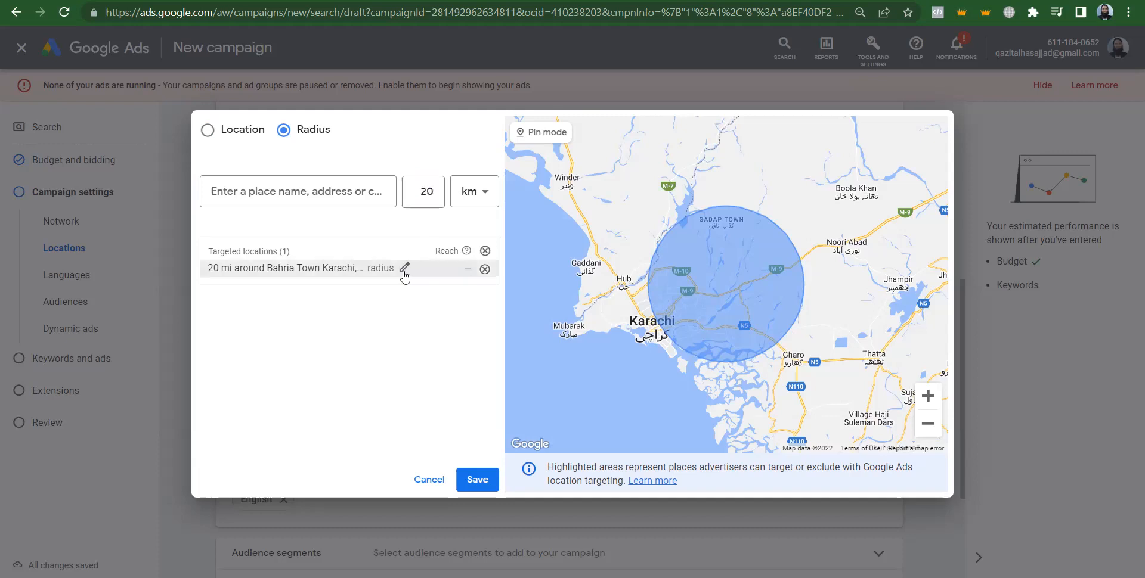
{"action": "double_click", "coordinate": [423, 307]}
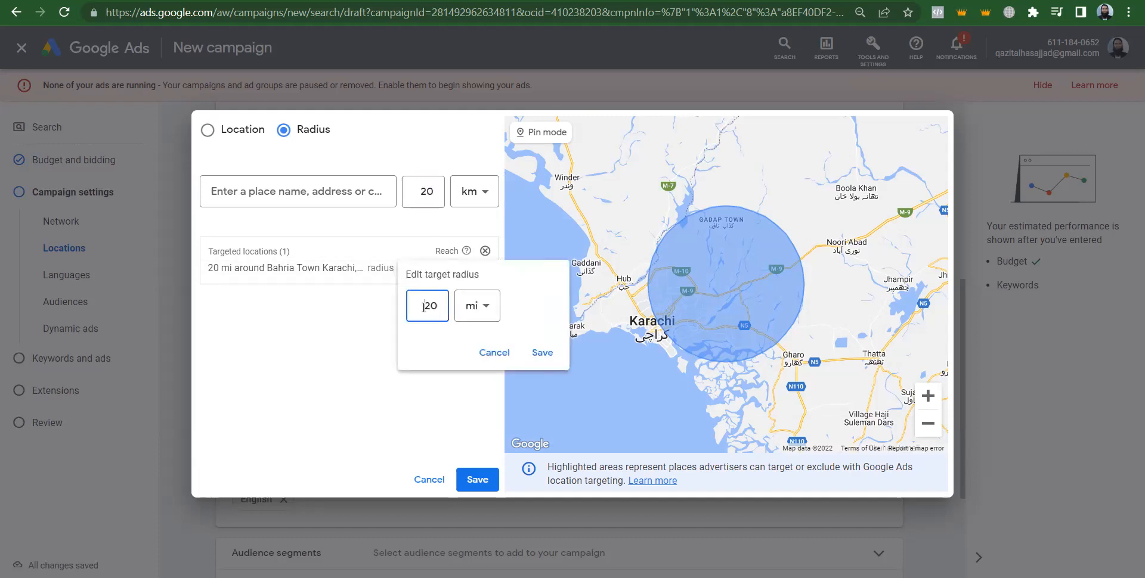
{"action": "type", "text": "10"}
{"action": "left_click", "coordinate": [541, 353]}
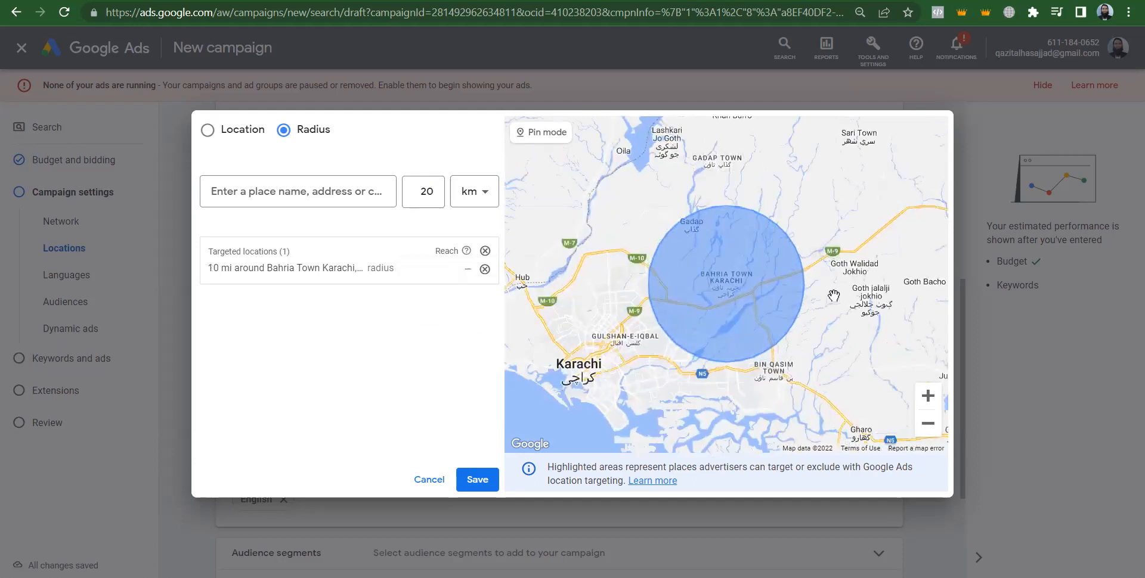
Pin a custom point near Gulshan-e-Hadeed, at about (24.88, 67.36), and target a 20 km radius around it
{"action": "scroll", "coordinate": [814, 283], "scroll_direction": "up", "scroll_amount": 1}
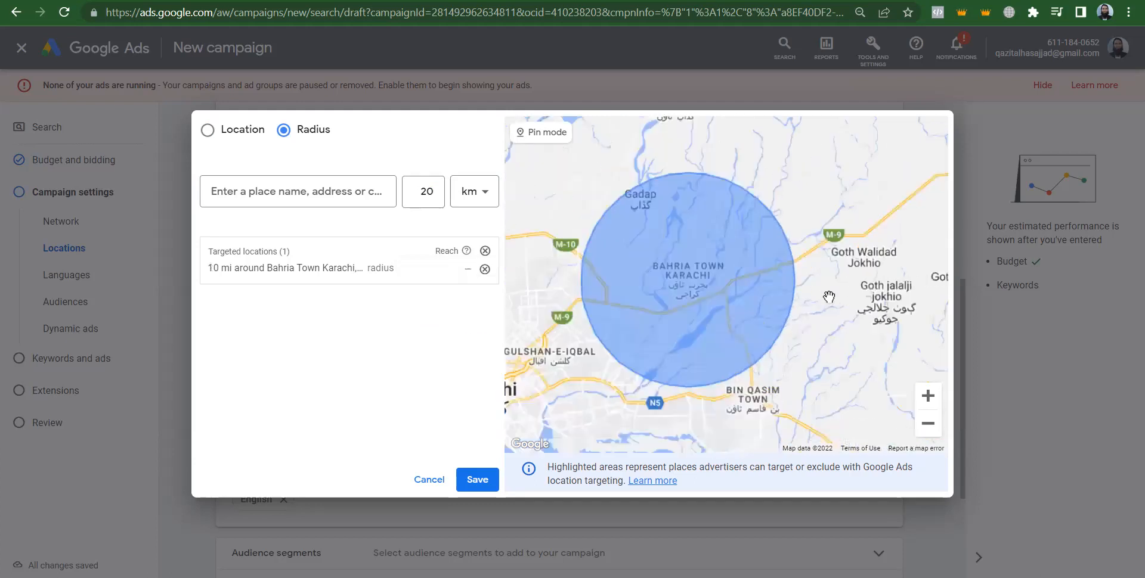
{"action": "left_click", "coordinate": [927, 423]}
{"action": "left_click", "coordinate": [928, 423]}
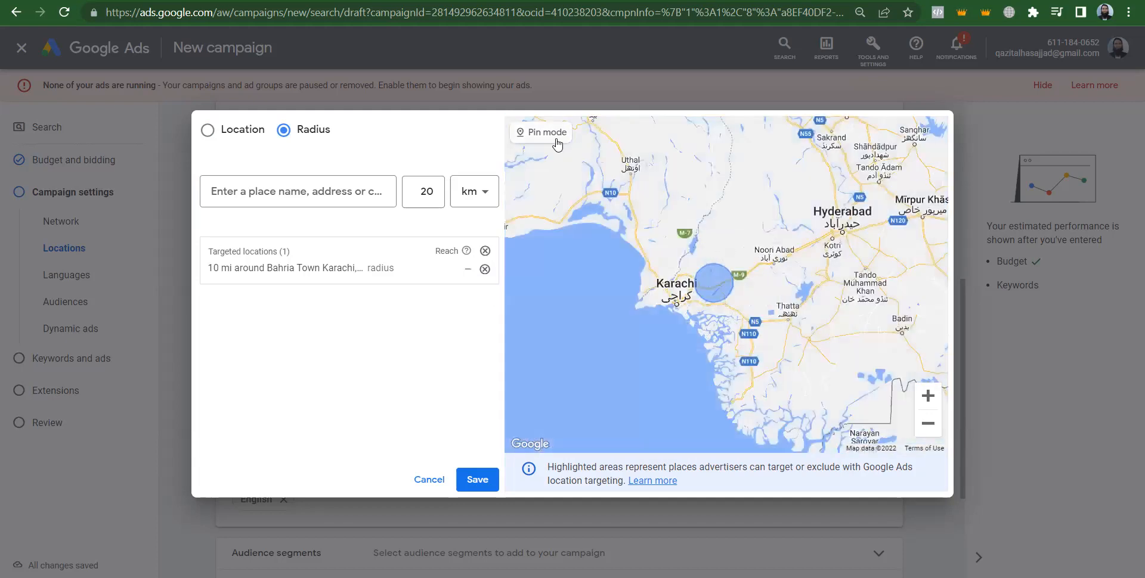
{"action": "scroll", "coordinate": [762, 291], "scroll_direction": "up", "scroll_amount": 2}
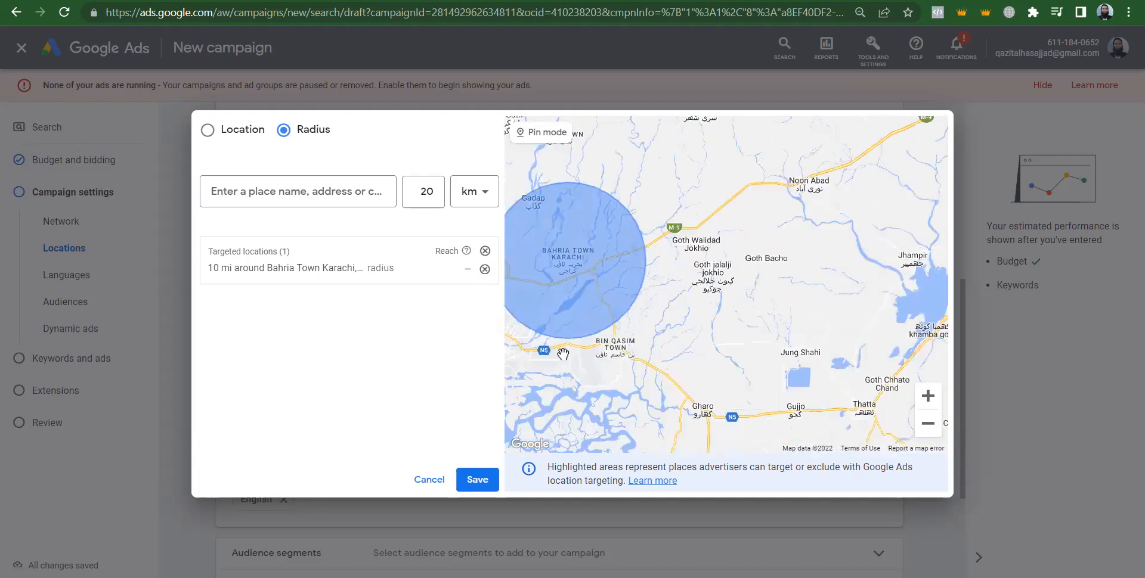
{"action": "scroll", "coordinate": [563, 354], "scroll_direction": "up", "scroll_amount": 1}
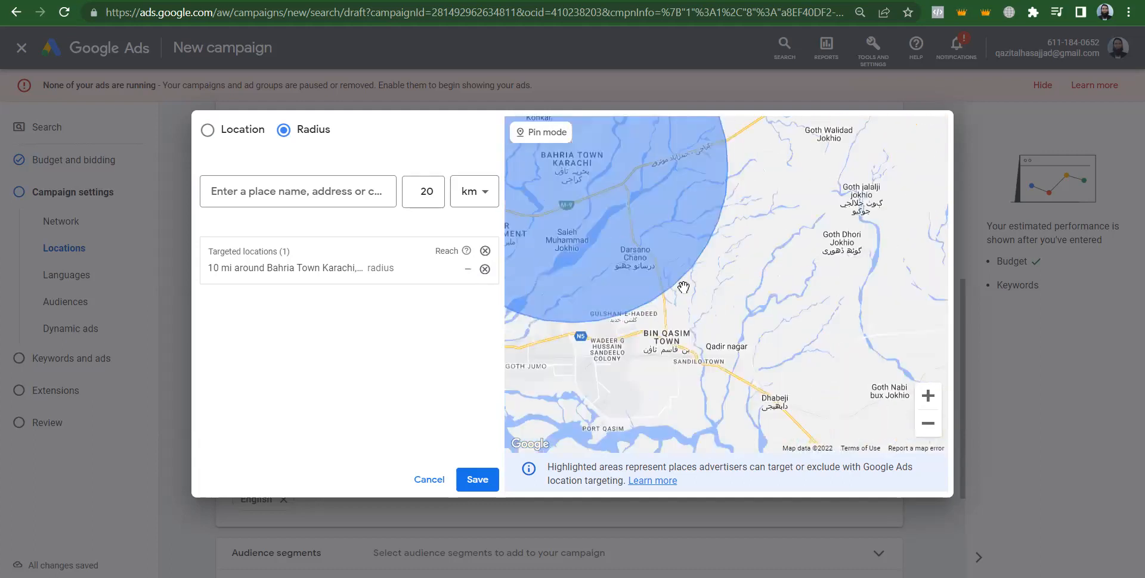
{"action": "left_click_drag", "start_coordinate": [763, 279], "coordinate": [788, 272]}
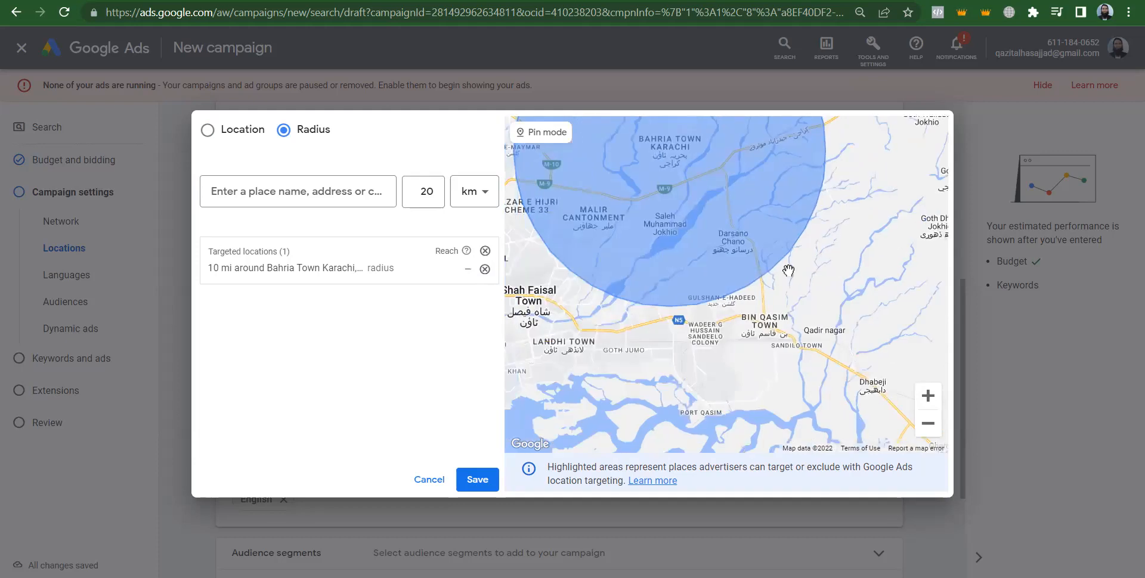
{"action": "left_click", "coordinate": [551, 134]}
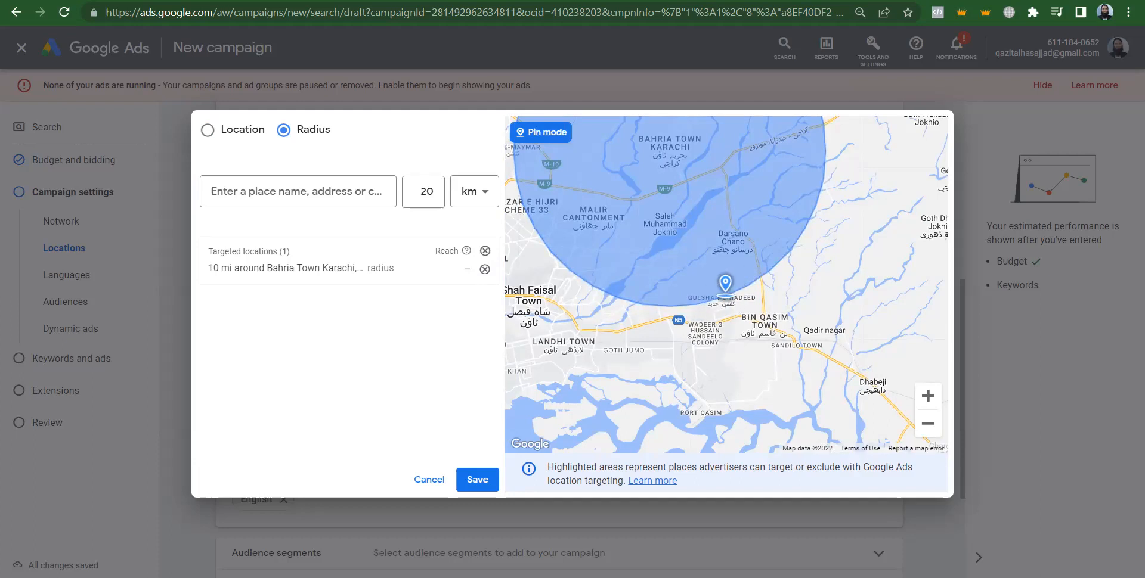
{"action": "left_click", "coordinate": [725, 292]}
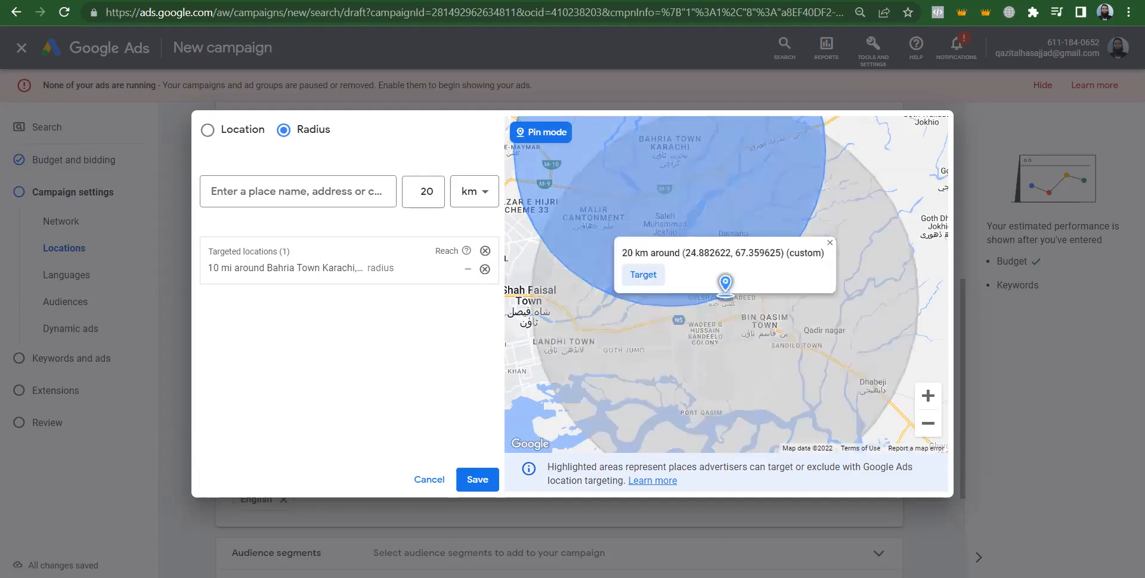
{"action": "left_click", "coordinate": [646, 278]}
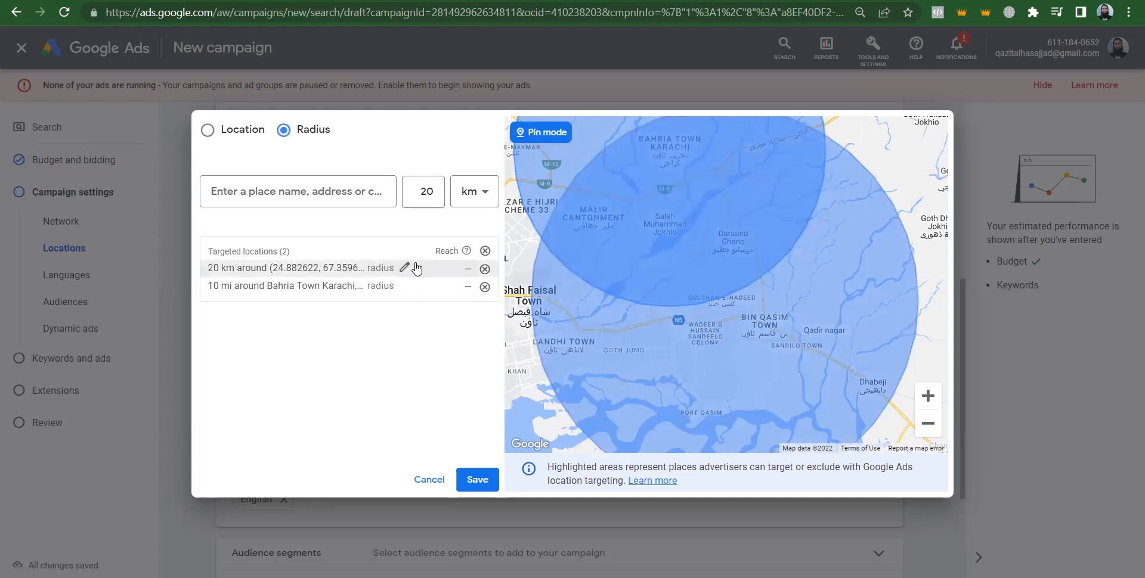
Set the pinned custom location's target radius to 5 km
{"action": "left_click", "coordinate": [406, 266]}
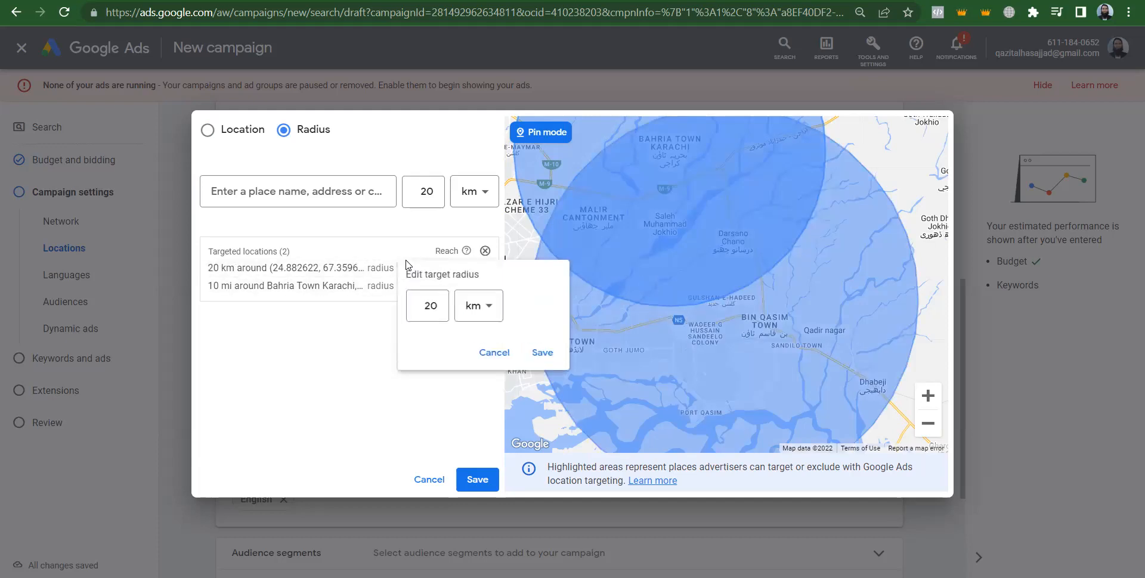
{"action": "double_click", "coordinate": [427, 308]}
{"action": "type", "text": "5"}
{"action": "left_click", "coordinate": [542, 352]}
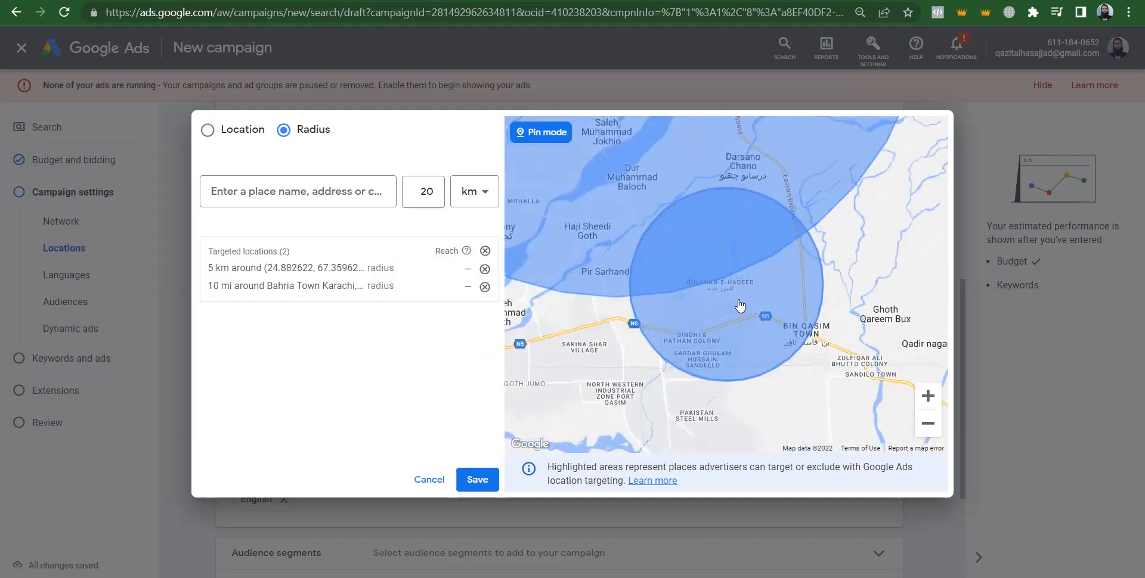
Clear all radius targets, and save the country Pakistan as the targeted location instead
{"action": "left_click", "coordinate": [214, 131]}
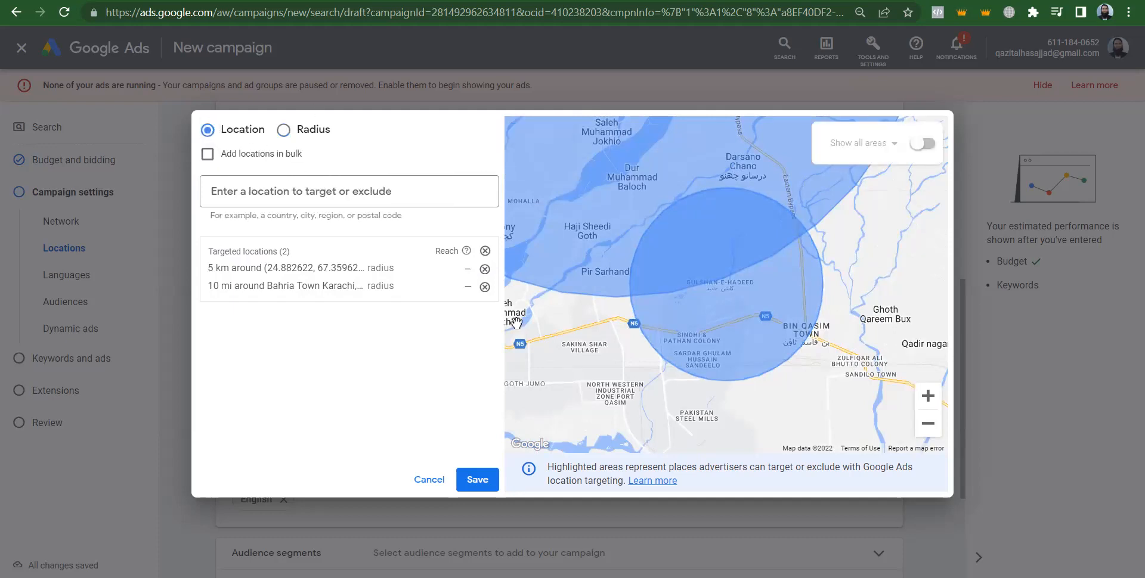
{"action": "left_click", "coordinate": [484, 250]}
{"action": "left_click", "coordinate": [377, 190]}
{"action": "type", "text": "Pakistan"}
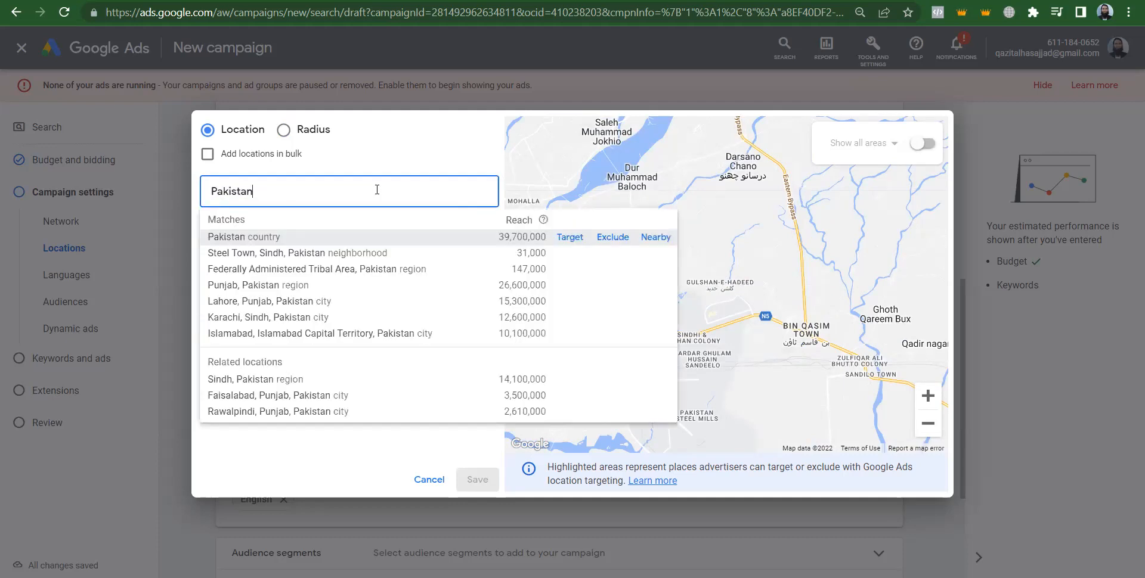
{"action": "left_click", "coordinate": [570, 238]}
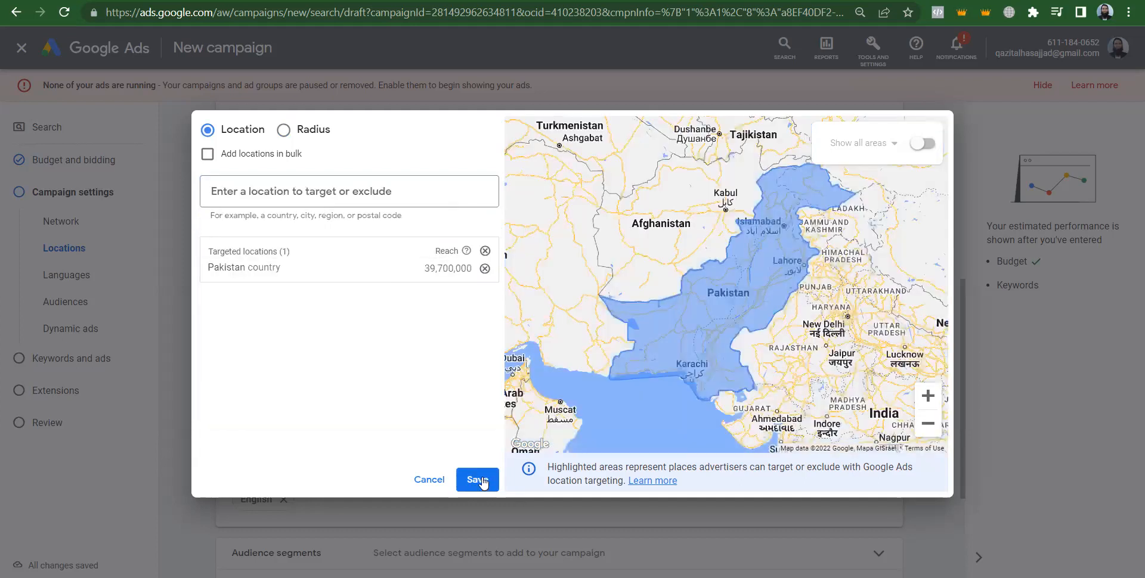
{"action": "left_click", "coordinate": [477, 481]}
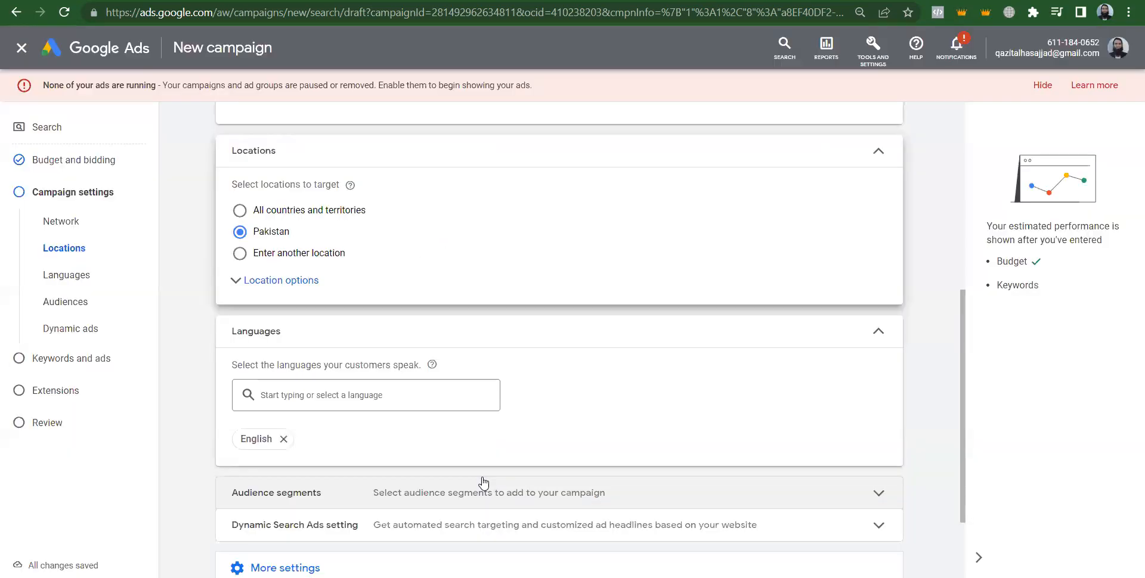
In the location options, set the target to Presence: People in or regularly in your targeted locations
{"action": "left_click", "coordinate": [281, 282]}
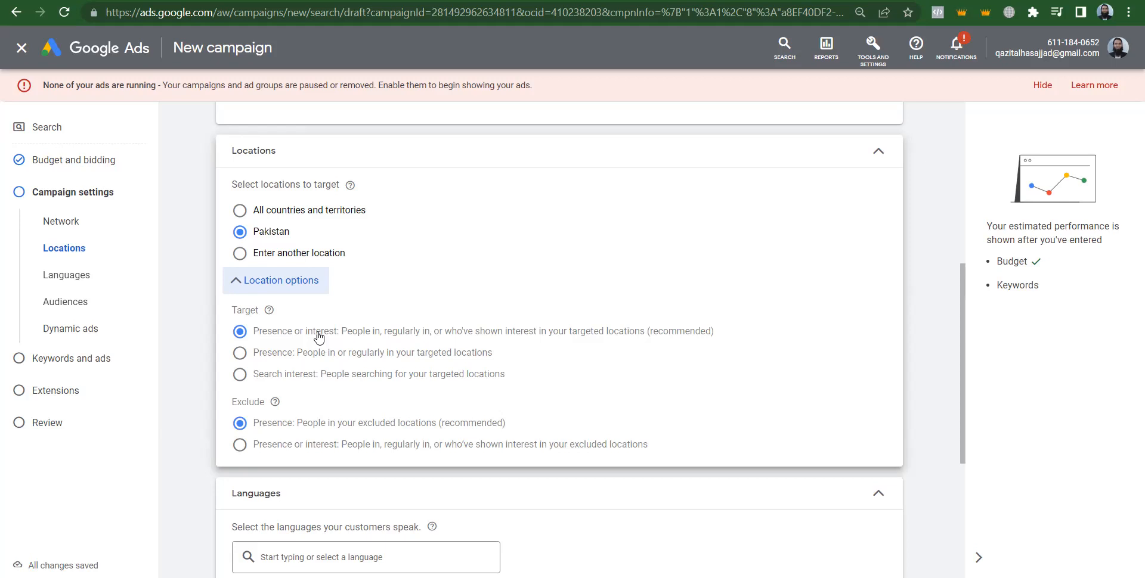
{"action": "left_click", "coordinate": [254, 356]}
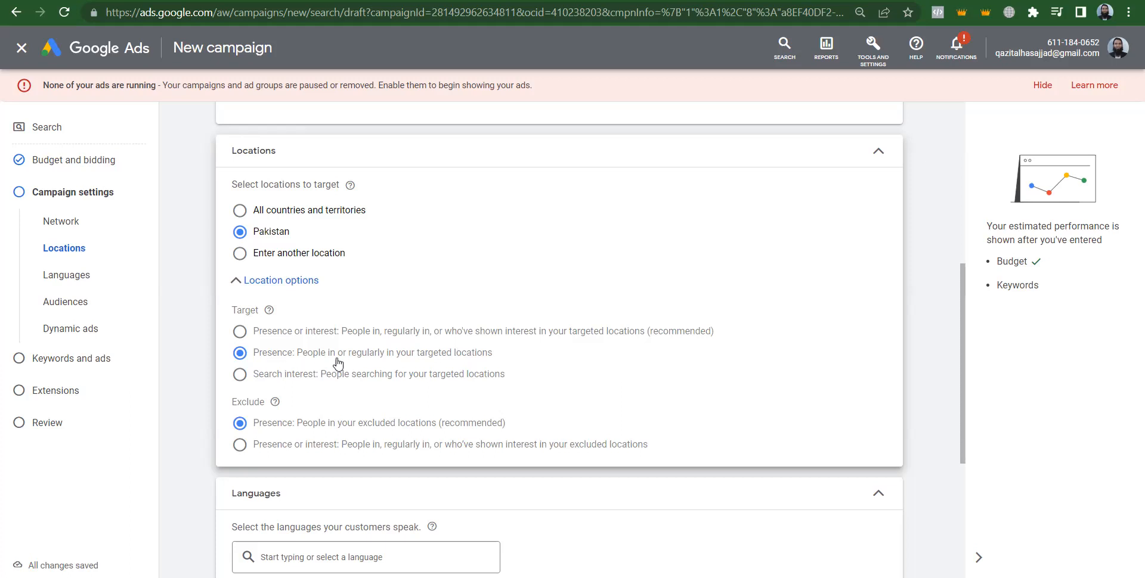
Add Urdu to the campaign's customer languages
{"action": "left_click_drag", "start_coordinate": [962, 344], "coordinate": [915, 444]}
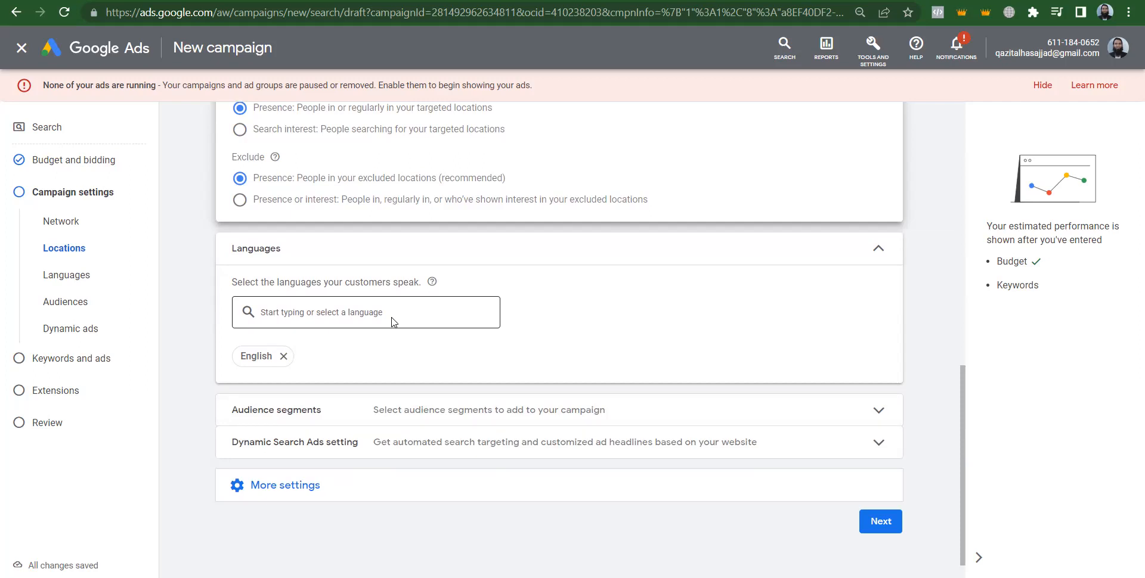
{"action": "left_click_drag", "start_coordinate": [960, 327], "coordinate": [958, 354]}
{"action": "left_click", "coordinate": [432, 389]}
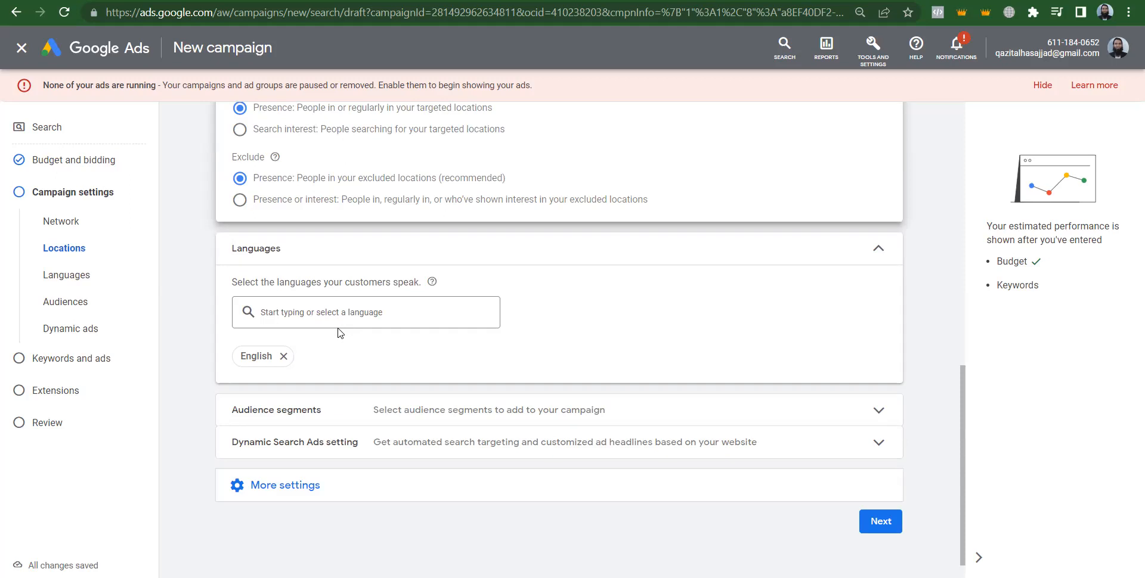
{"action": "left_click", "coordinate": [278, 313]}
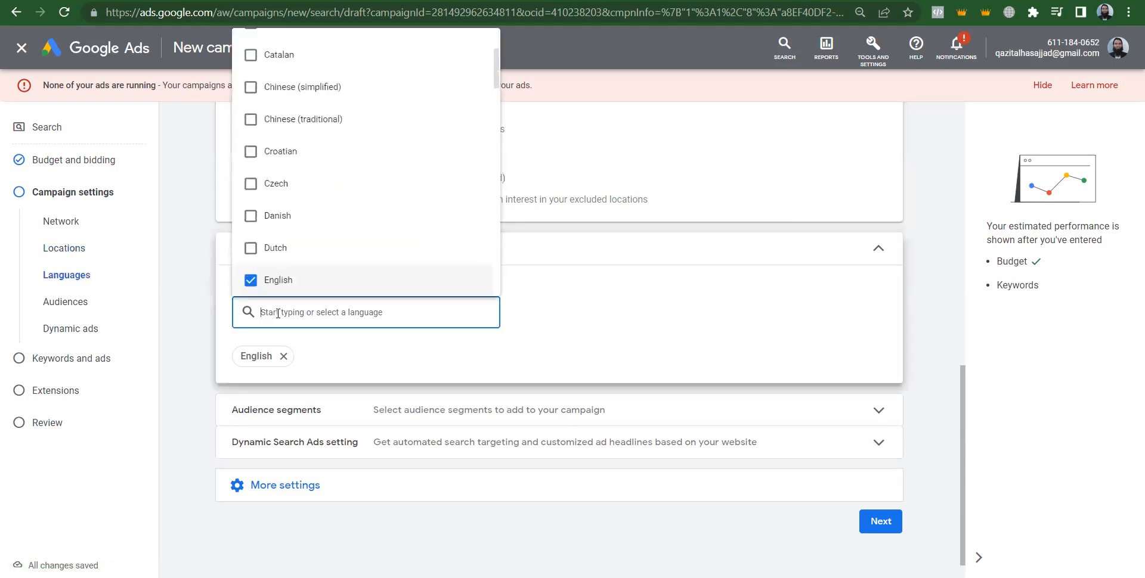
{"action": "type", "text": "urdu"}
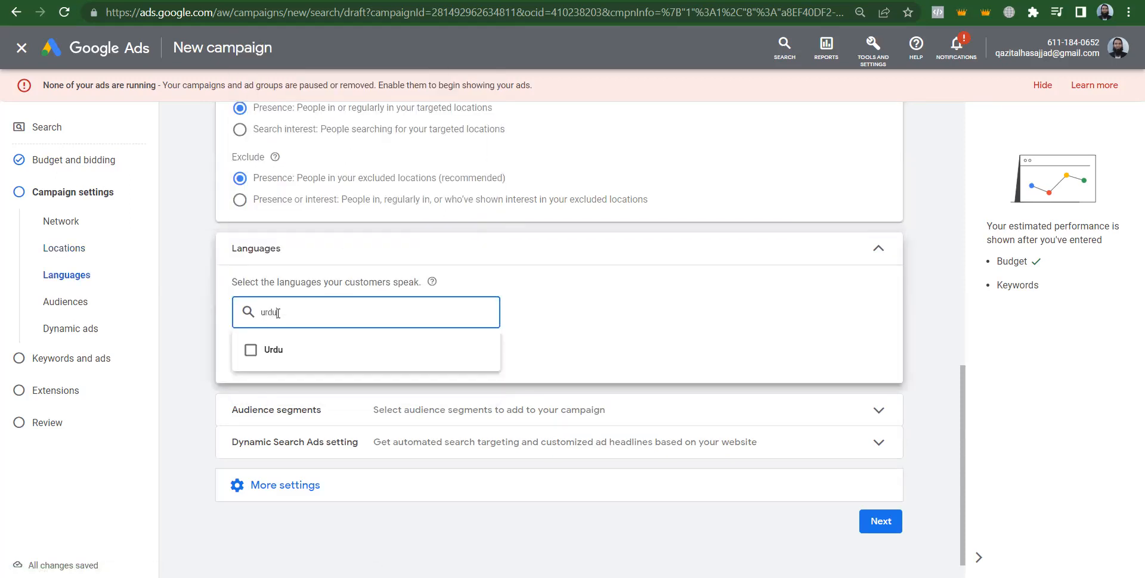
{"action": "left_click", "coordinate": [251, 350]}
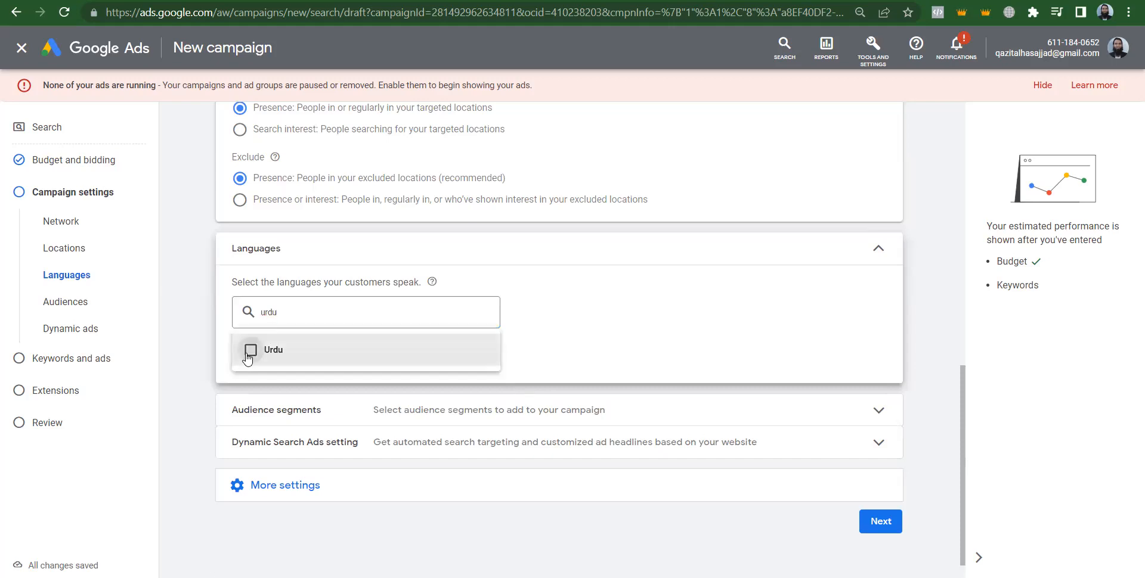
{"action": "left_click", "coordinate": [598, 348]}
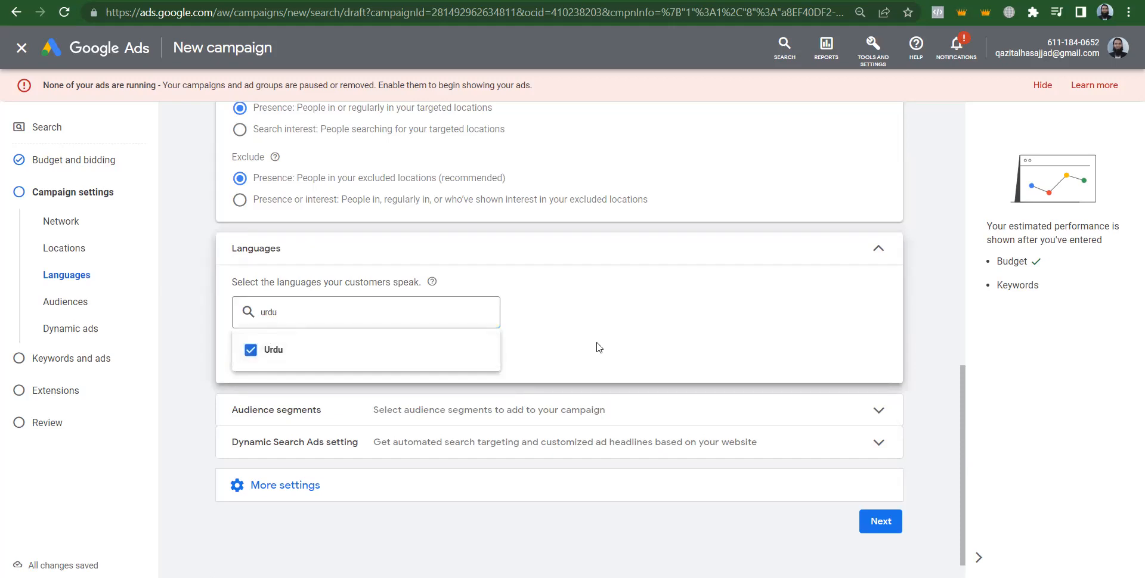
Remove both Urdu and English from the language selection so the campaign targets all languages
{"action": "left_click", "coordinate": [331, 313]}
{"action": "key", "text": "BackSpace"}
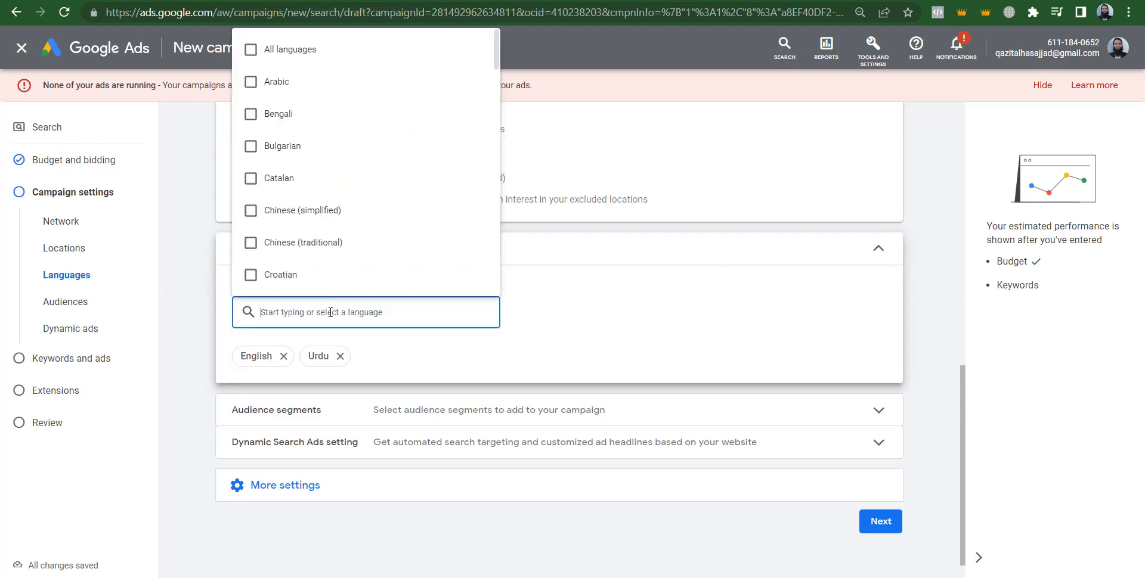
{"action": "left_click", "coordinate": [324, 361]}
{"action": "left_click", "coordinate": [340, 357]}
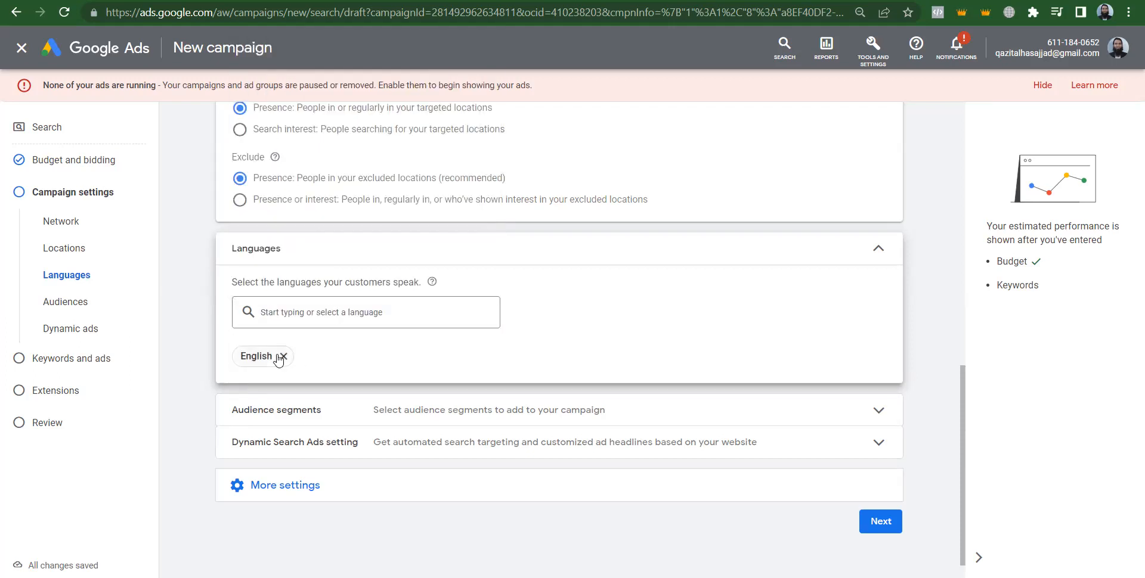
{"action": "left_click", "coordinate": [284, 356]}
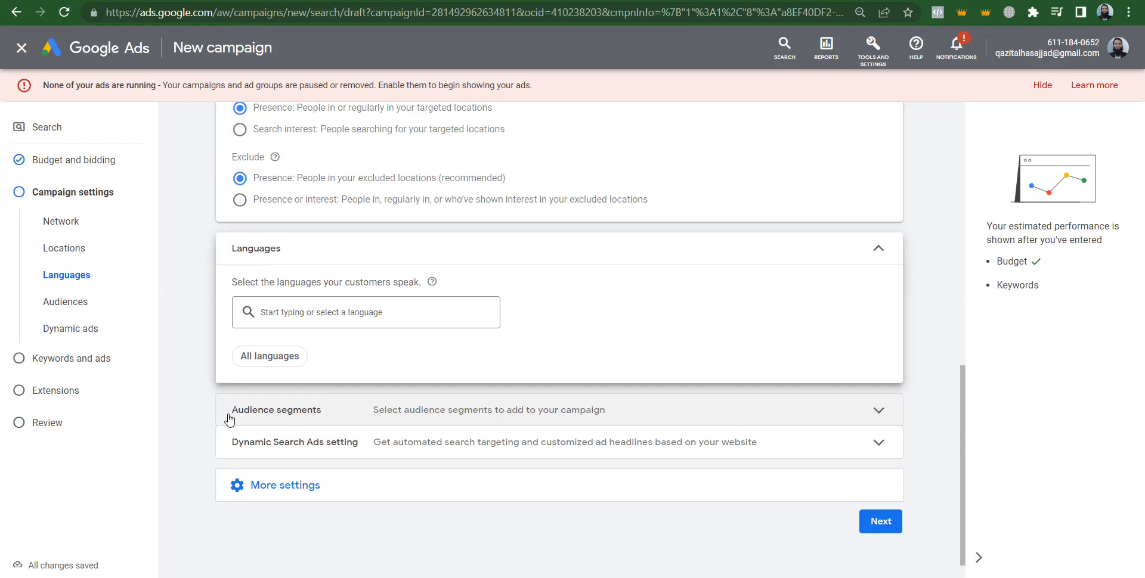
Reveal the additional campaign settings and set the campaign's start date to Aug 9, 2022
{"action": "left_click", "coordinate": [306, 490]}
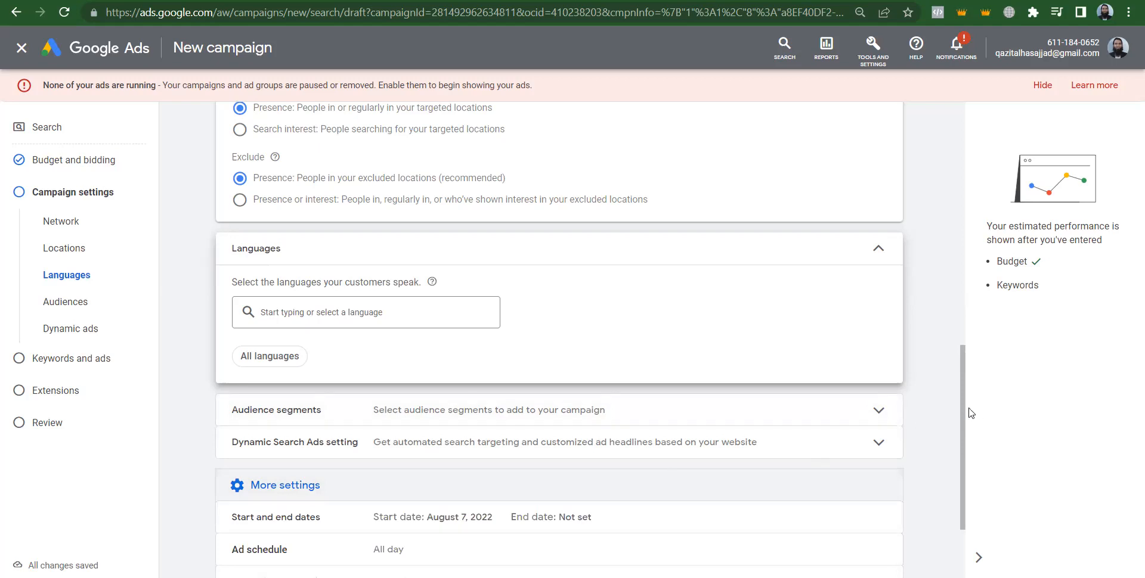
{"action": "left_click_drag", "start_coordinate": [967, 467], "coordinate": [969, 540]}
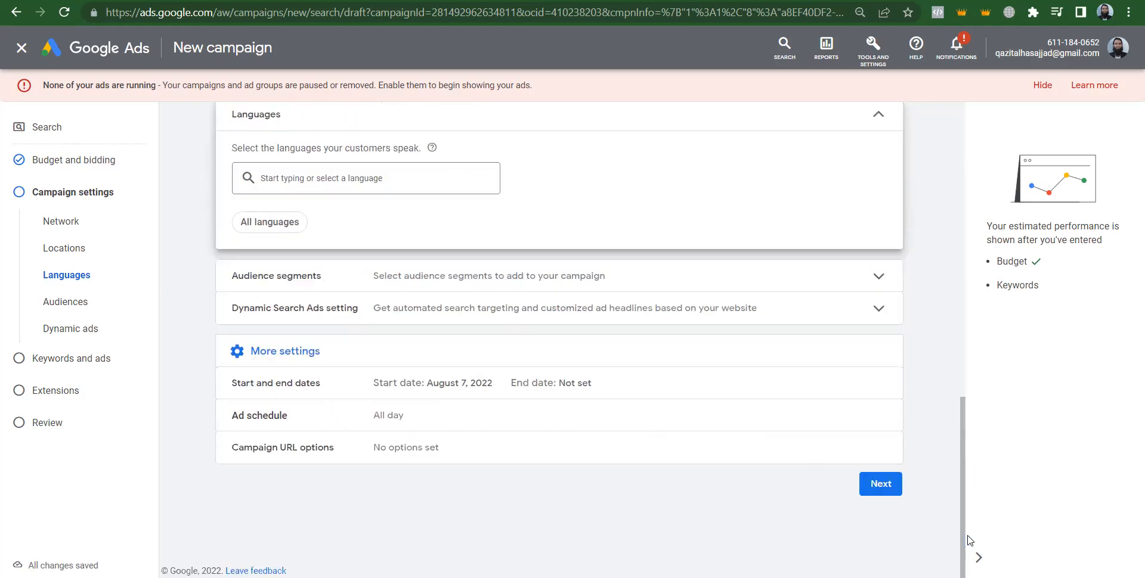
{"action": "left_click", "coordinate": [477, 378]}
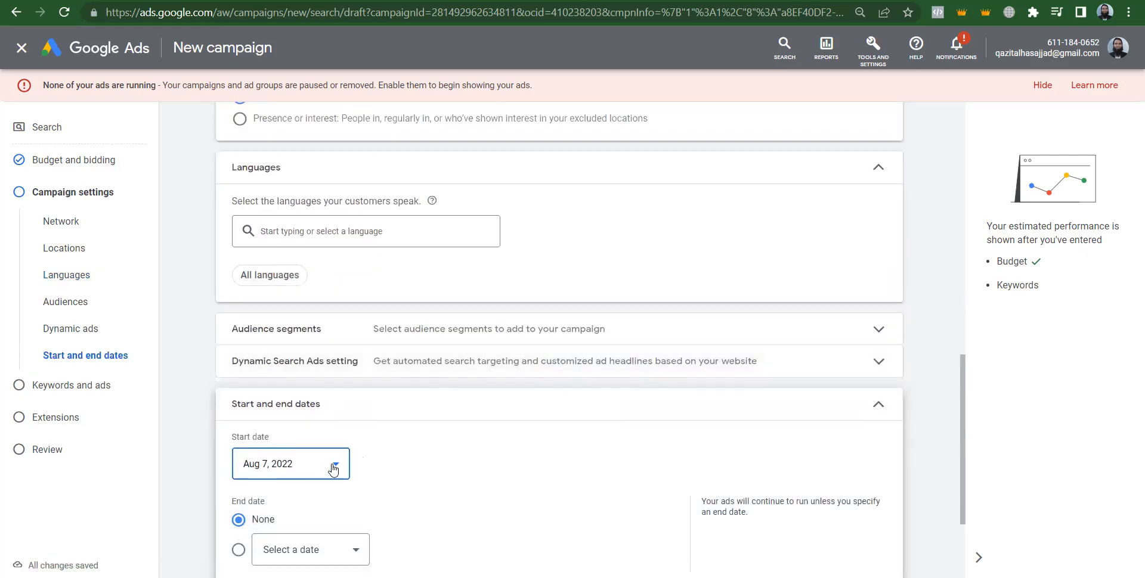
{"action": "left_click", "coordinate": [334, 470]}
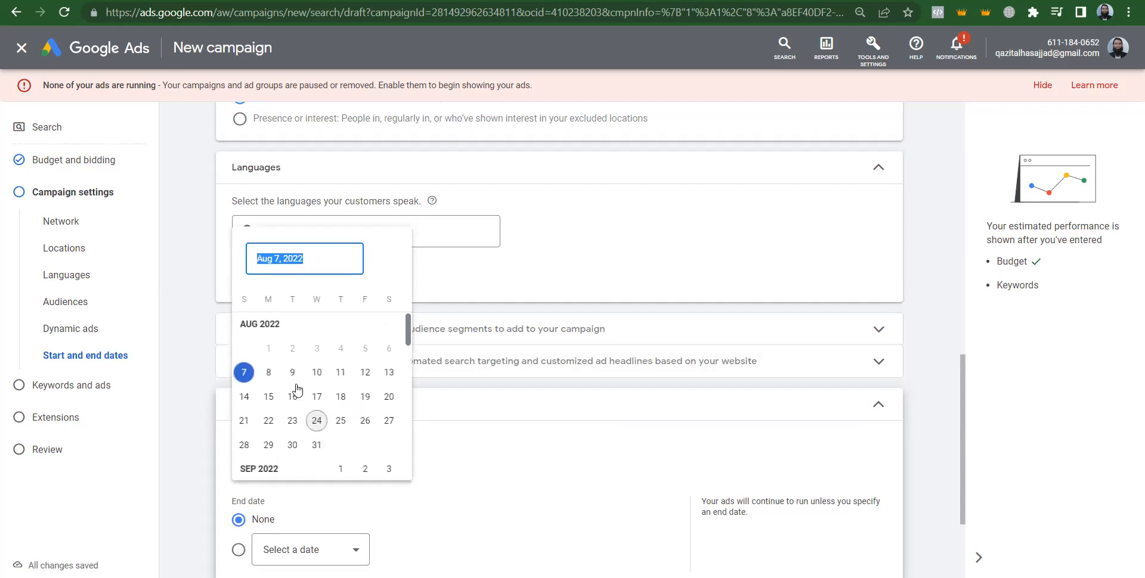
{"action": "left_click", "coordinate": [243, 374]}
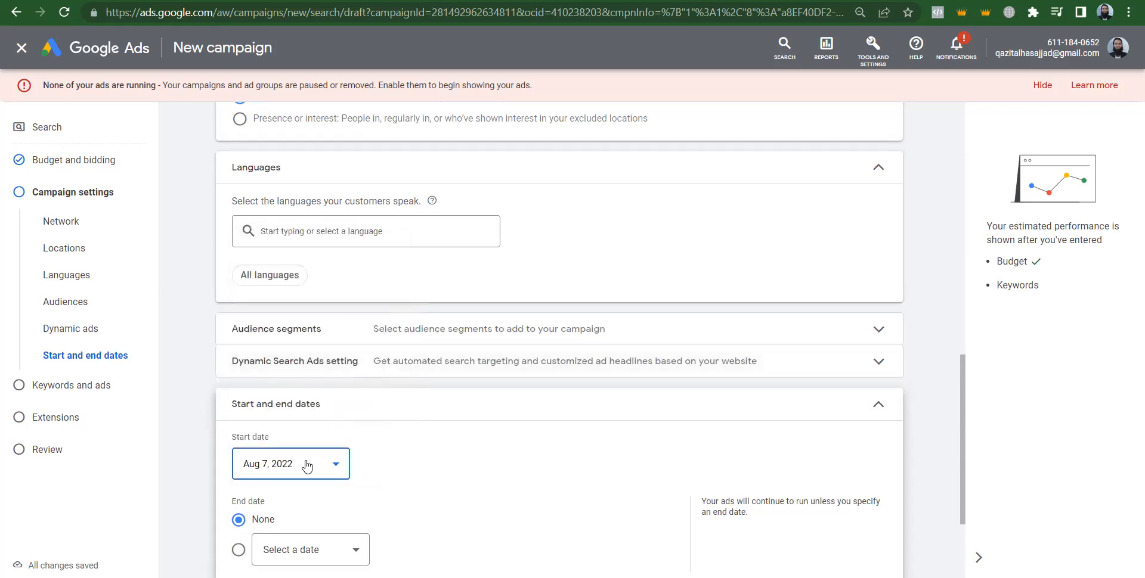
{"action": "left_click", "coordinate": [315, 464]}
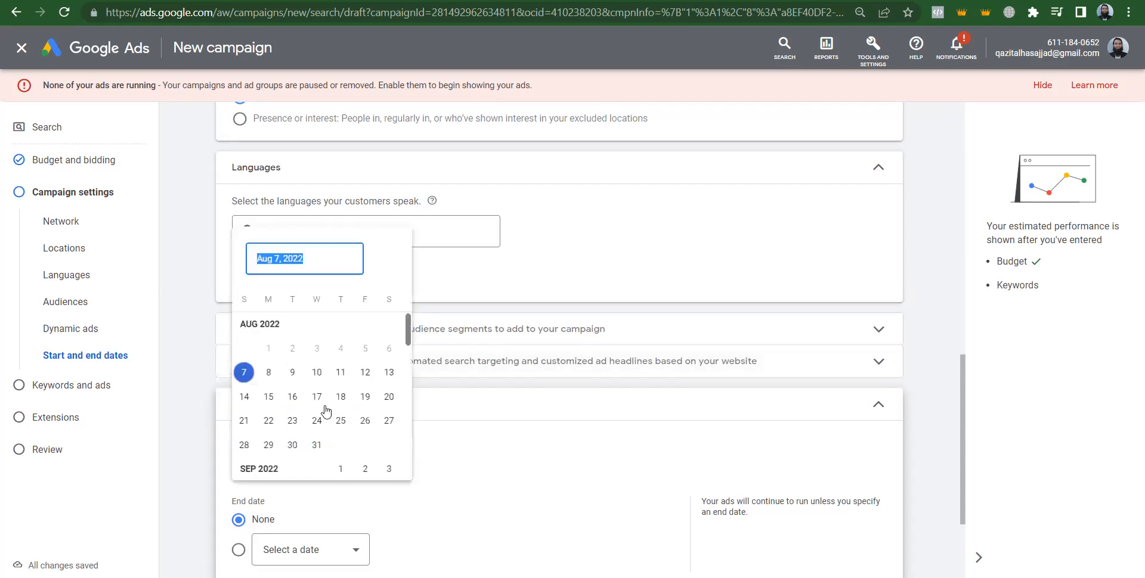
{"action": "left_click", "coordinate": [292, 374]}
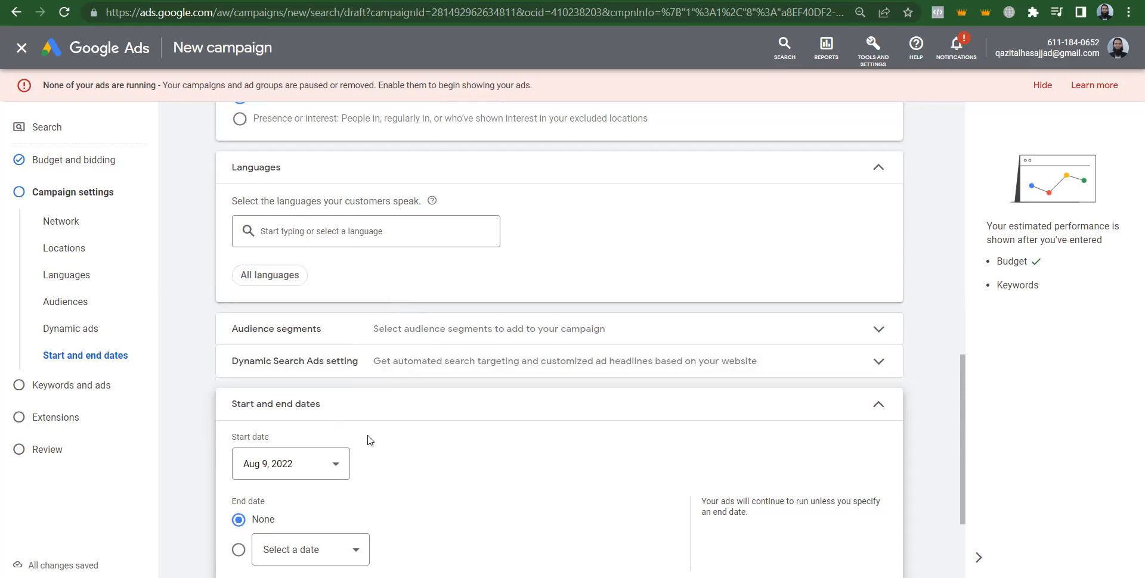
Set the campaign's end date to Aug 18, 2022, and switch it back to None
{"action": "left_click_drag", "start_coordinate": [962, 385], "coordinate": [973, 430]}
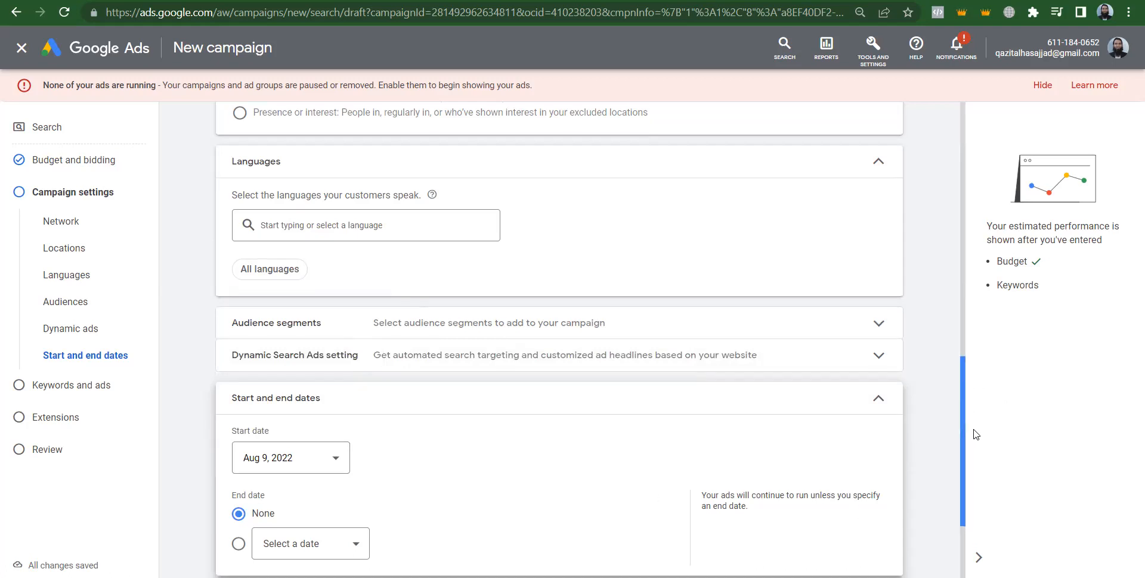
{"action": "scroll", "coordinate": [771, 436], "scroll_direction": "down", "scroll_amount": 3}
{"action": "left_click", "coordinate": [325, 385]}
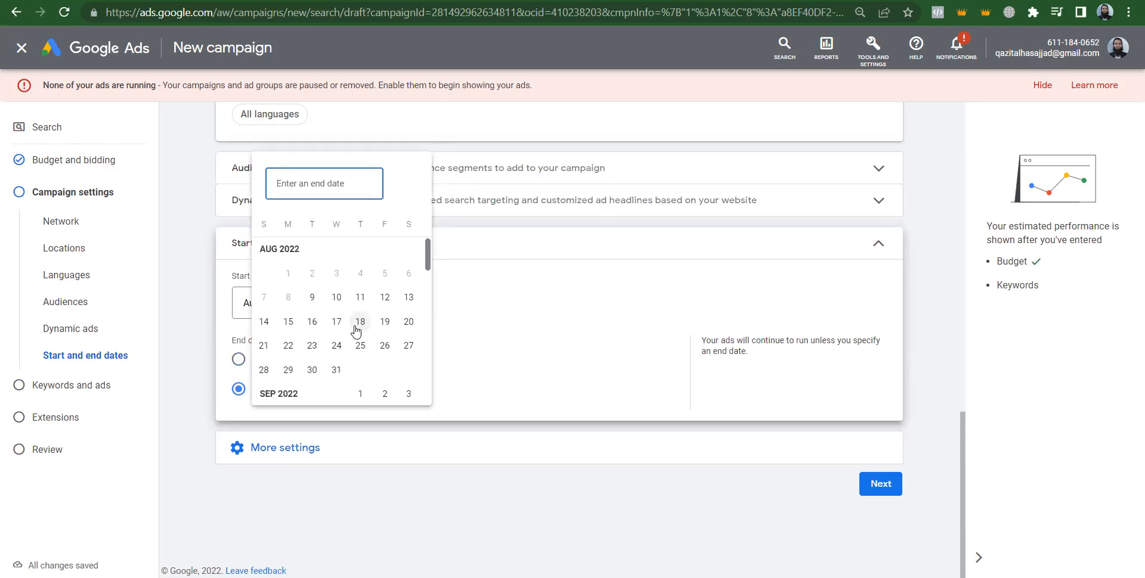
{"action": "left_click", "coordinate": [359, 322]}
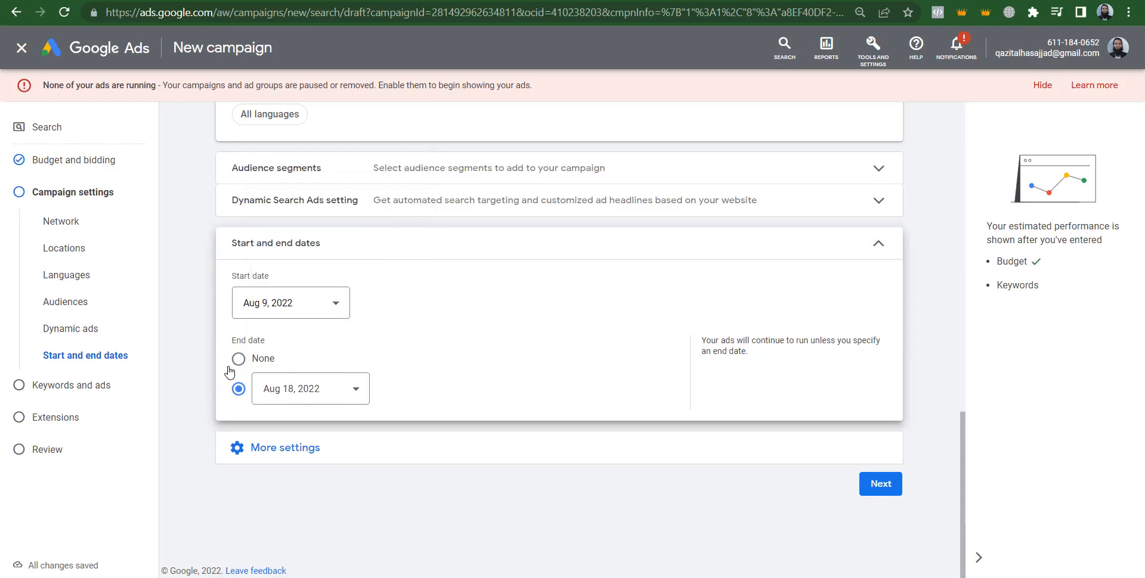
{"action": "left_click", "coordinate": [249, 361]}
Open the ad schedule settings and set the schedule's days to Mondays - Fridays
{"action": "left_click", "coordinate": [284, 448]}
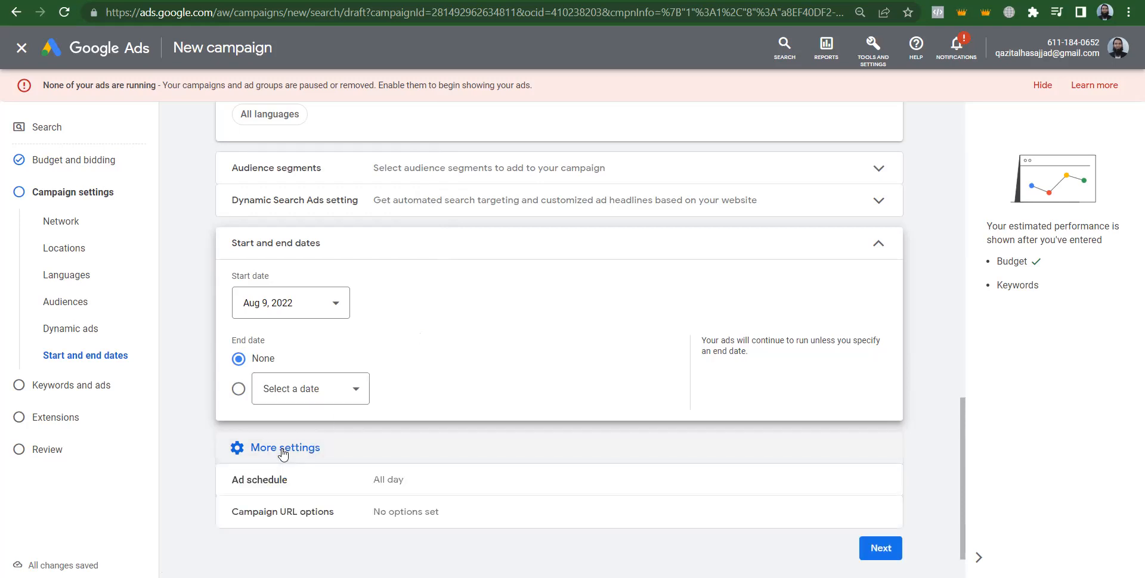
{"action": "left_click", "coordinate": [388, 479]}
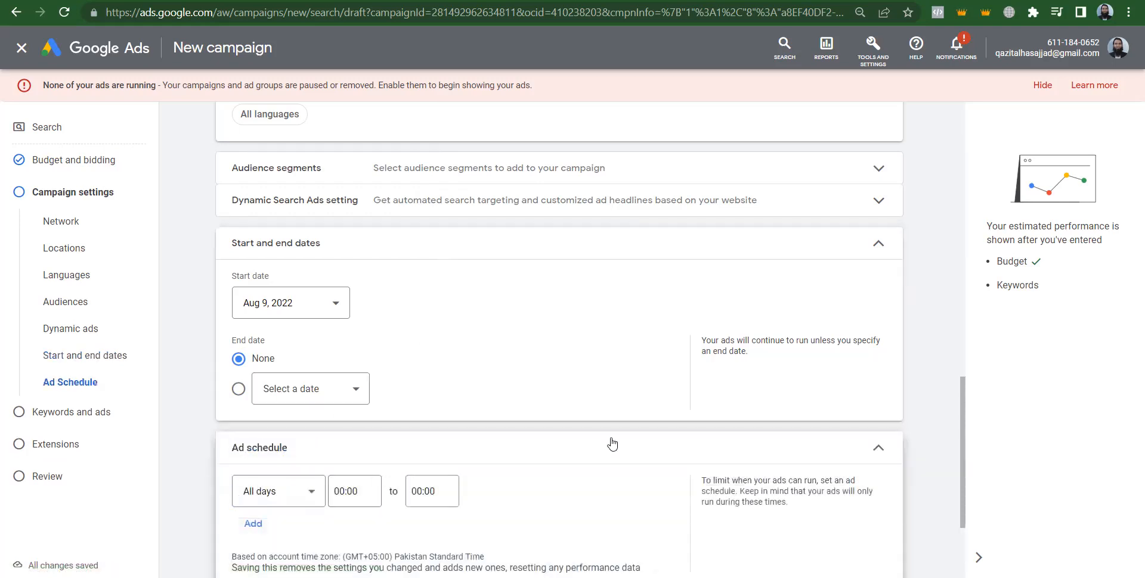
{"action": "right_click", "coordinate": [978, 483]}
{"action": "left_click", "coordinate": [311, 497]}
{"action": "left_click", "coordinate": [312, 497]}
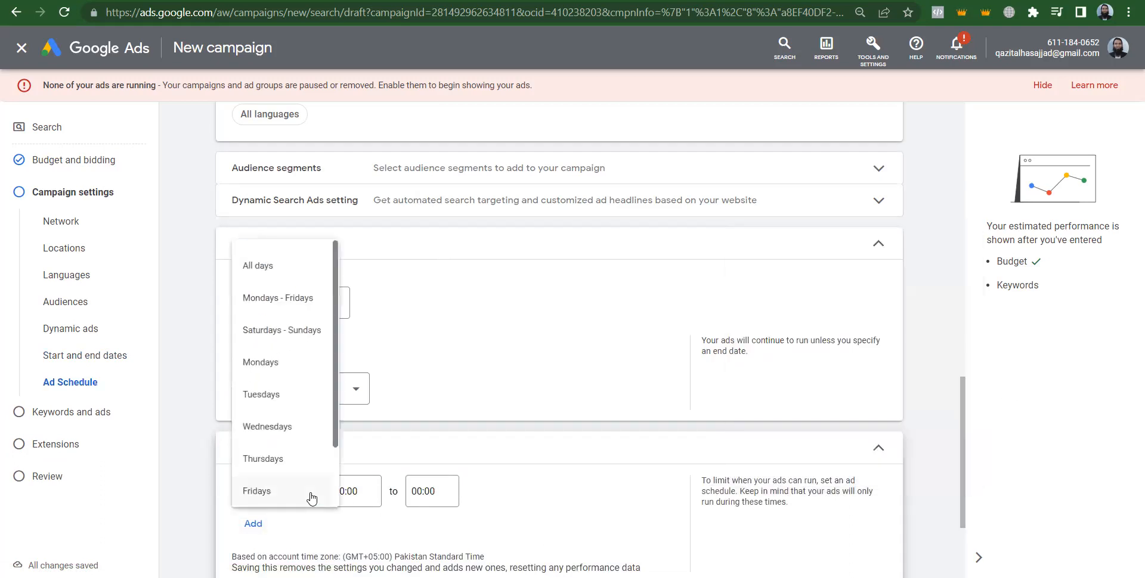
{"action": "left_click", "coordinate": [301, 303]}
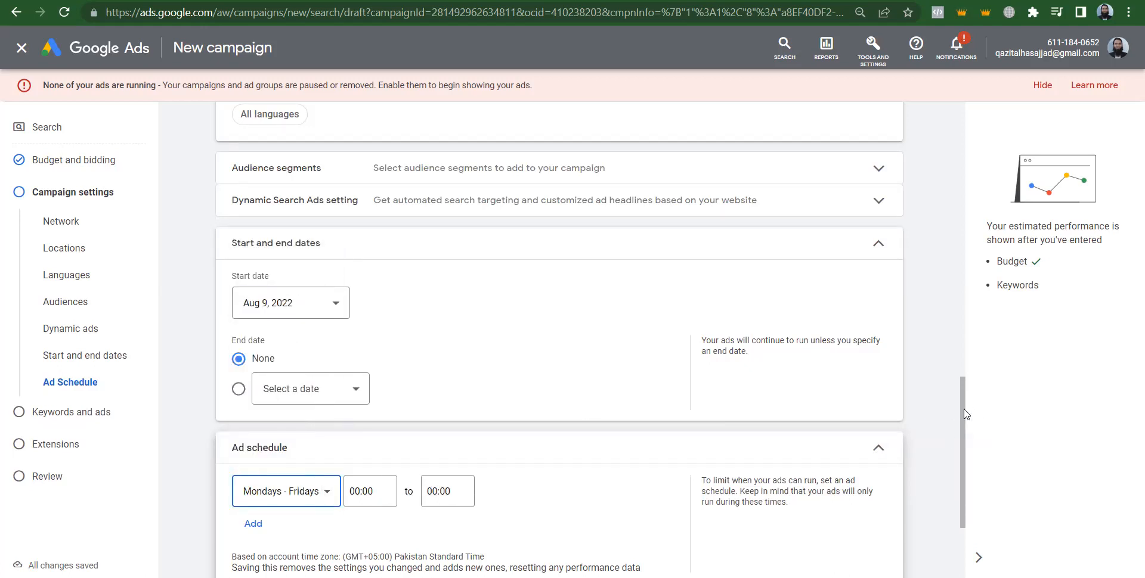
Set the Mondays - Fridays ad schedule hours to 09:00 to 17:00
{"action": "right_click", "coordinate": [965, 461]}
{"action": "left_click", "coordinate": [939, 467]}
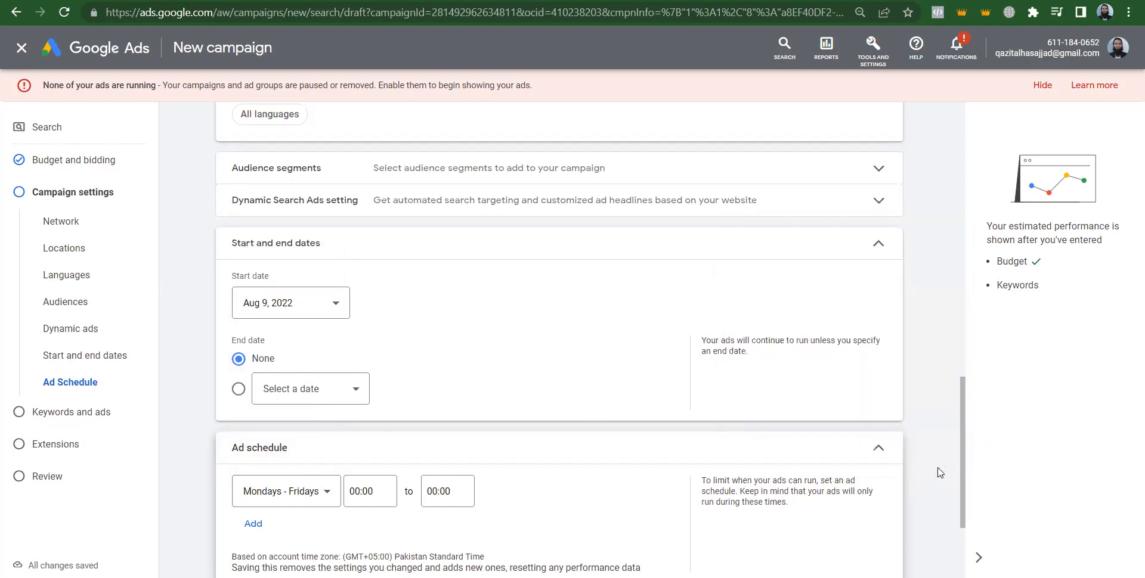
{"action": "scroll", "coordinate": [940, 472], "scroll_direction": "down", "scroll_amount": 2}
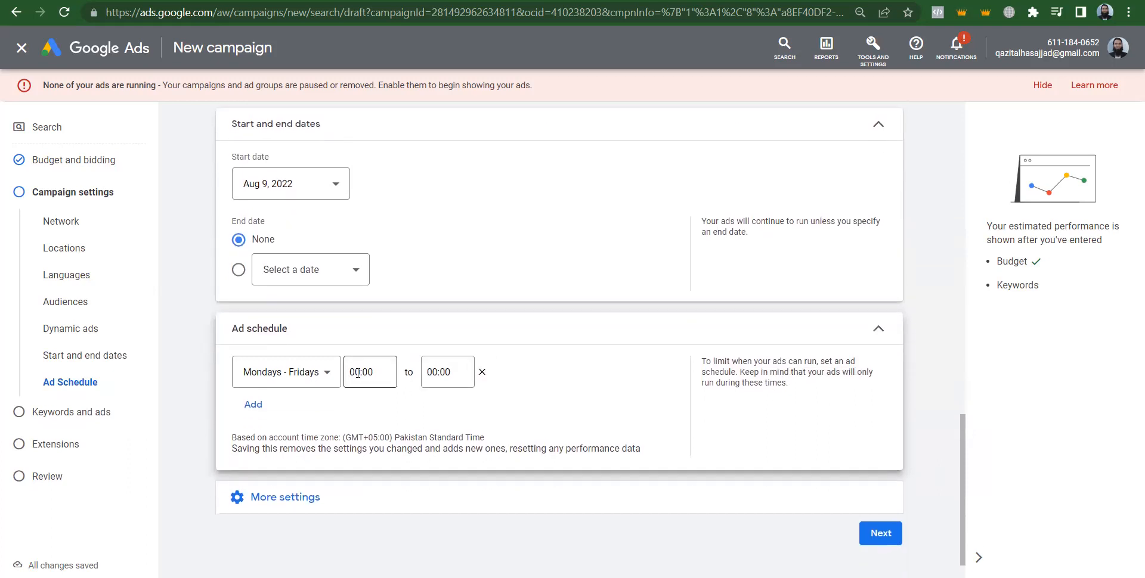
{"action": "left_click", "coordinate": [358, 373]}
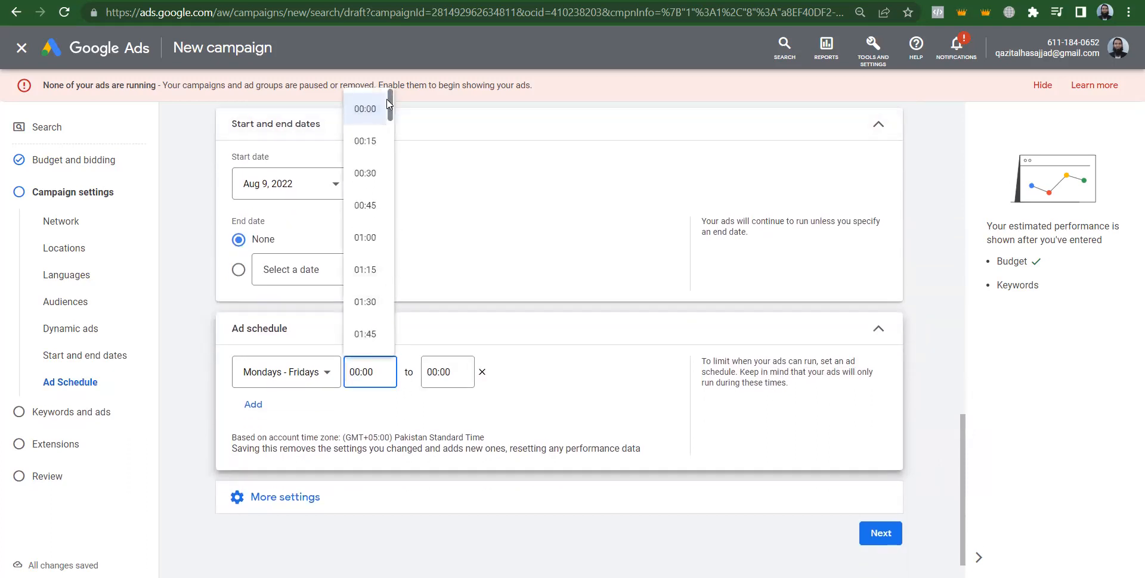
{"action": "left_click_drag", "start_coordinate": [390, 104], "coordinate": [393, 200]}
{"action": "left_click", "coordinate": [372, 192]}
{"action": "left_click", "coordinate": [442, 371]}
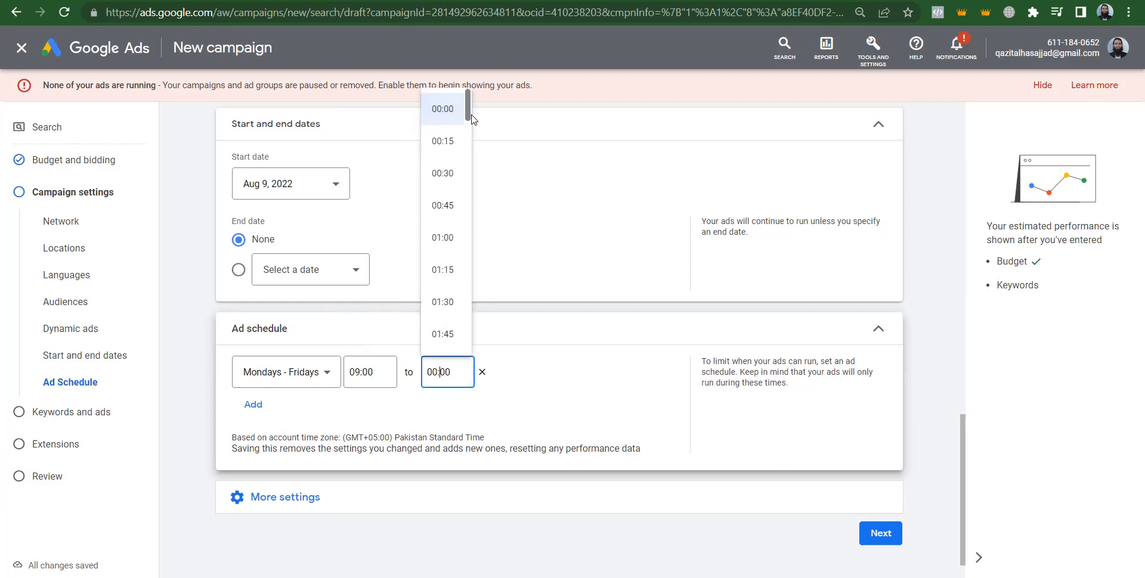
{"action": "left_click_drag", "start_coordinate": [472, 118], "coordinate": [469, 284]}
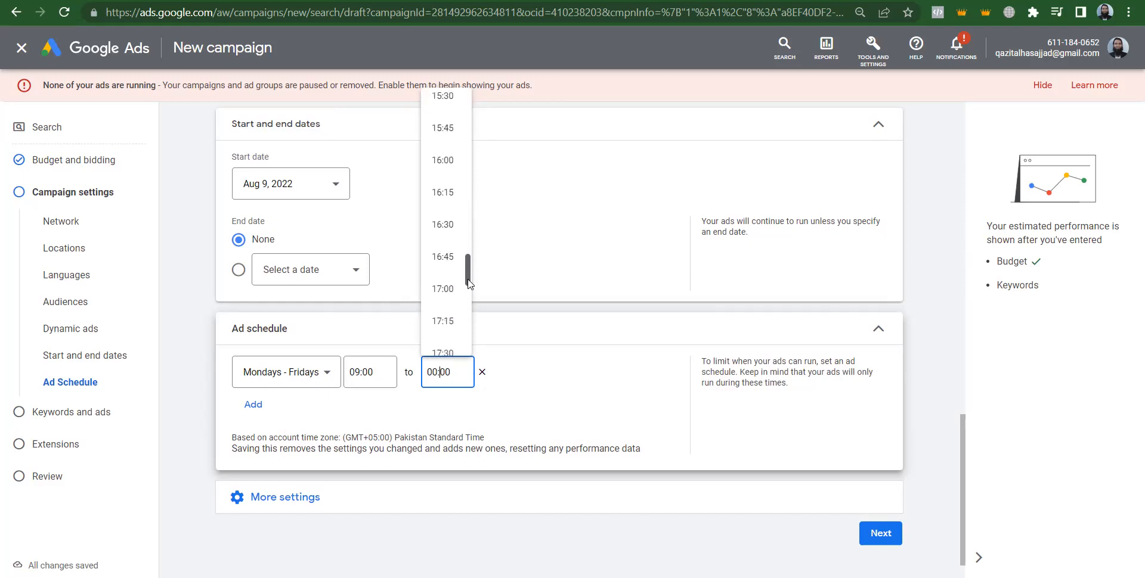
{"action": "left_click", "coordinate": [436, 297]}
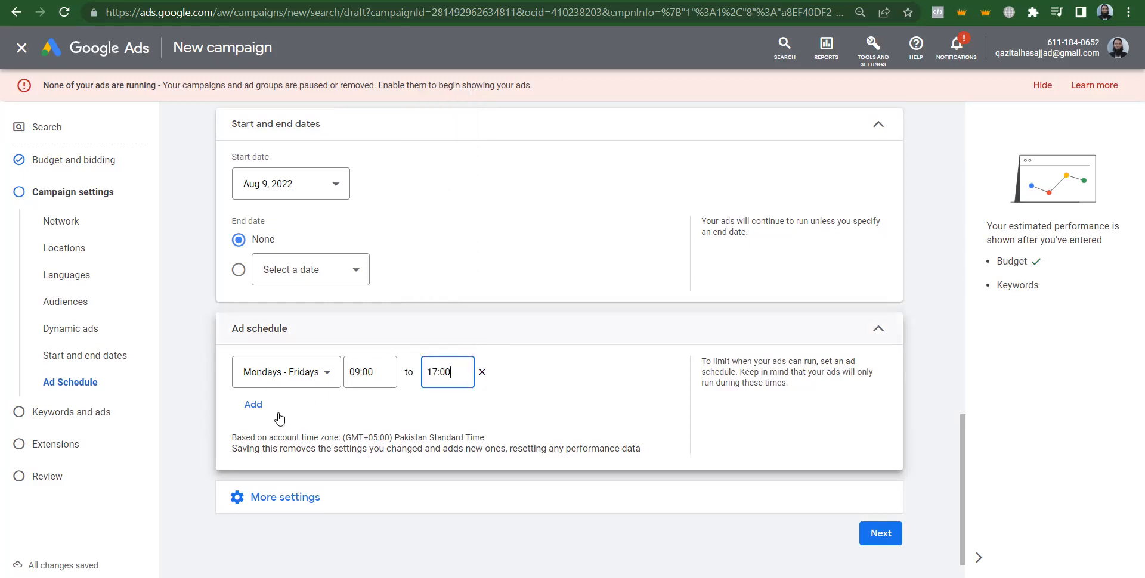
Add a second row to the ad schedule and change the first row's end time to 13:15
{"action": "left_click", "coordinate": [253, 404]}
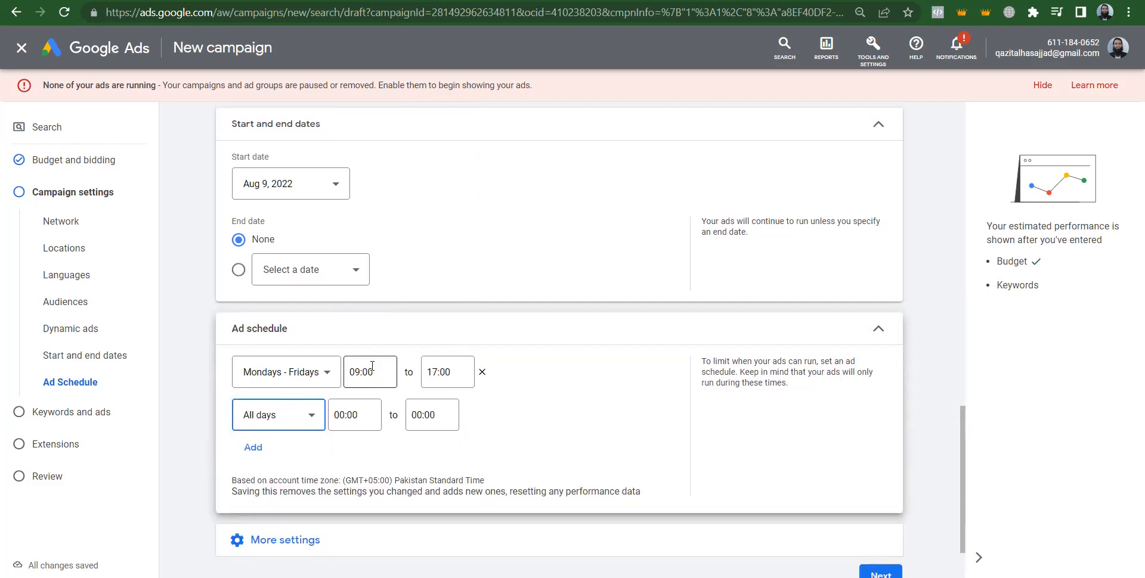
{"action": "left_click", "coordinate": [447, 372]}
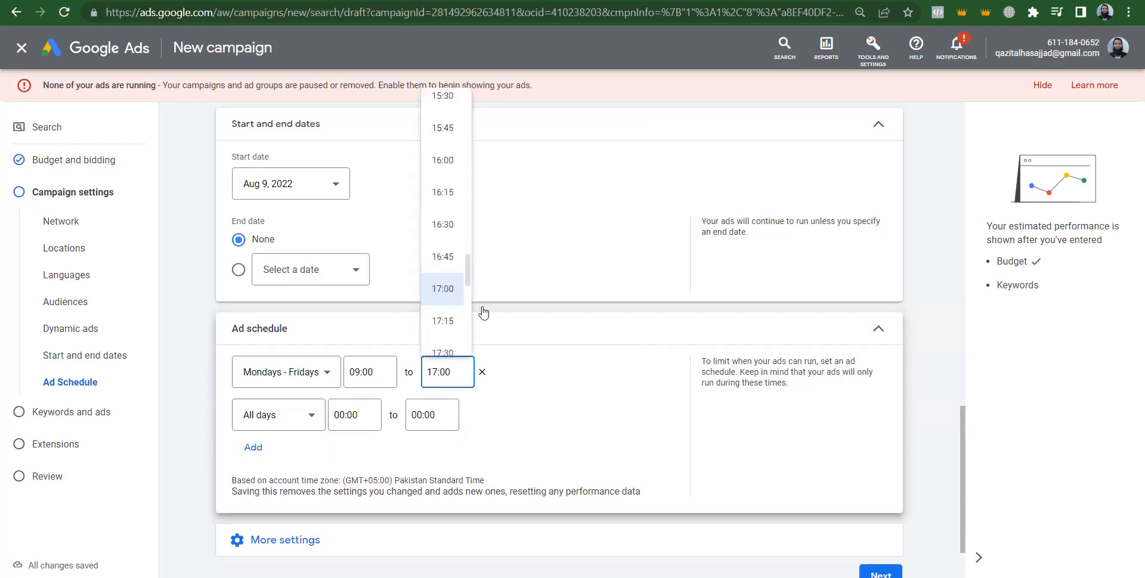
{"action": "left_click_drag", "start_coordinate": [470, 275], "coordinate": [470, 246]}
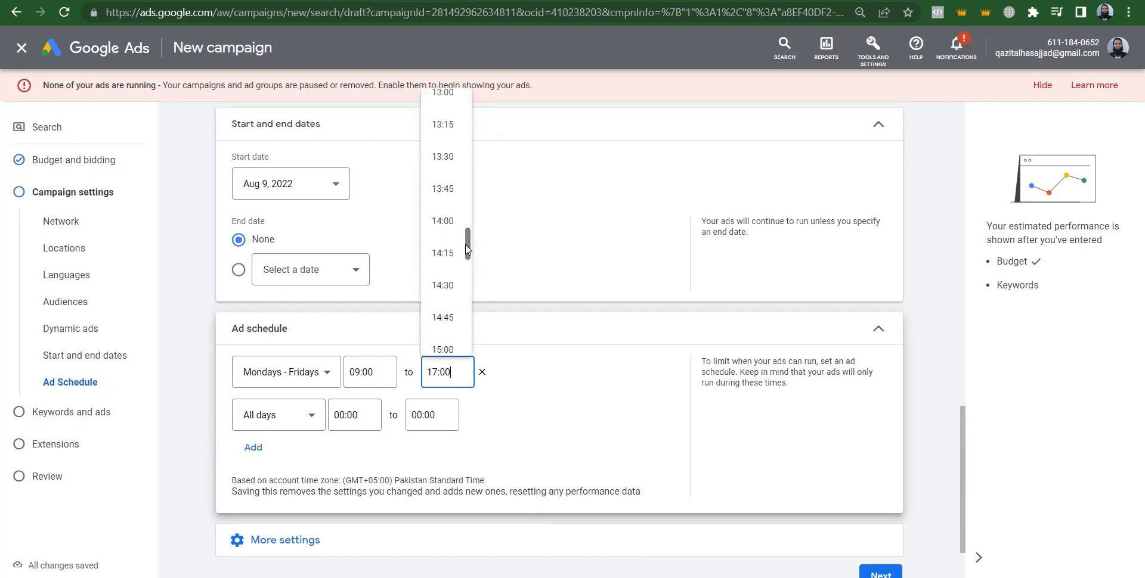
{"action": "left_click", "coordinate": [444, 125]}
Set the second ad schedule row to Mondays - Fridays from 14:45 to 19:00
{"action": "left_click", "coordinate": [295, 423]}
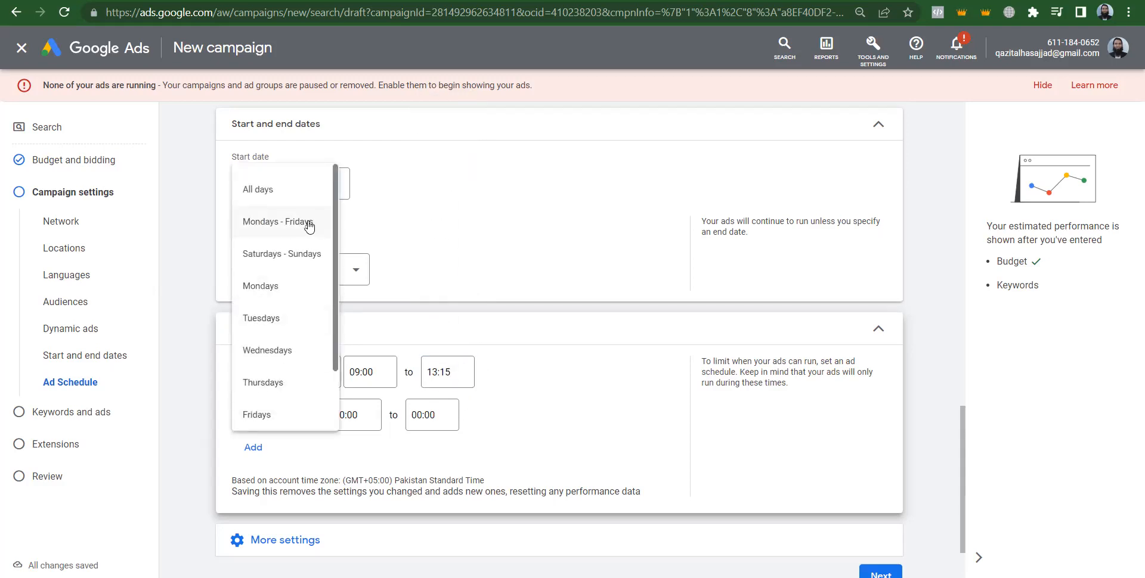
{"action": "left_click", "coordinate": [309, 227]}
{"action": "left_click", "coordinate": [359, 415]}
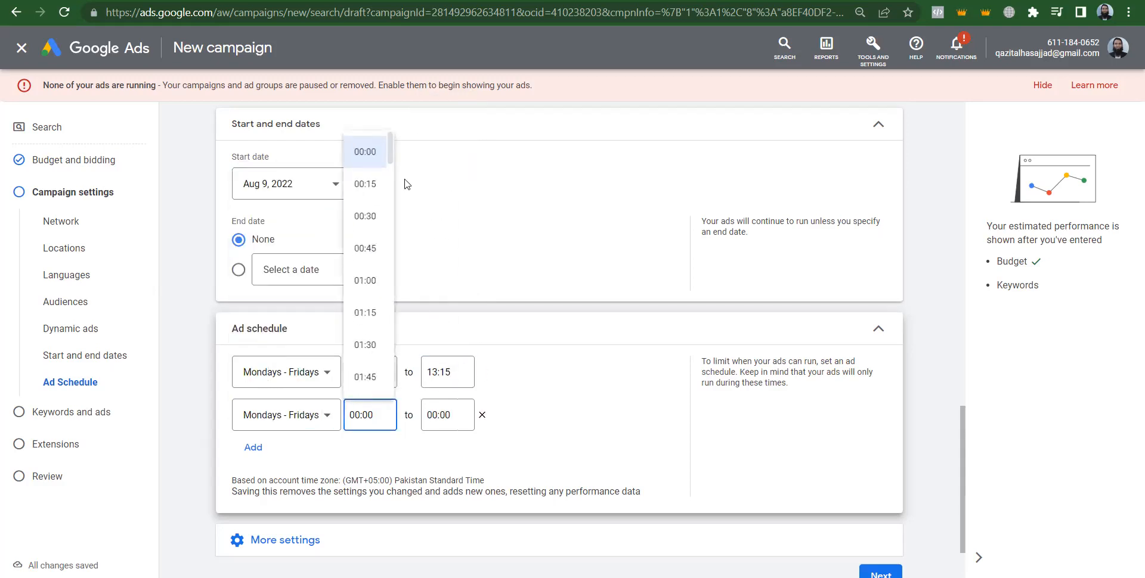
{"action": "left_click_drag", "start_coordinate": [391, 152], "coordinate": [404, 299]}
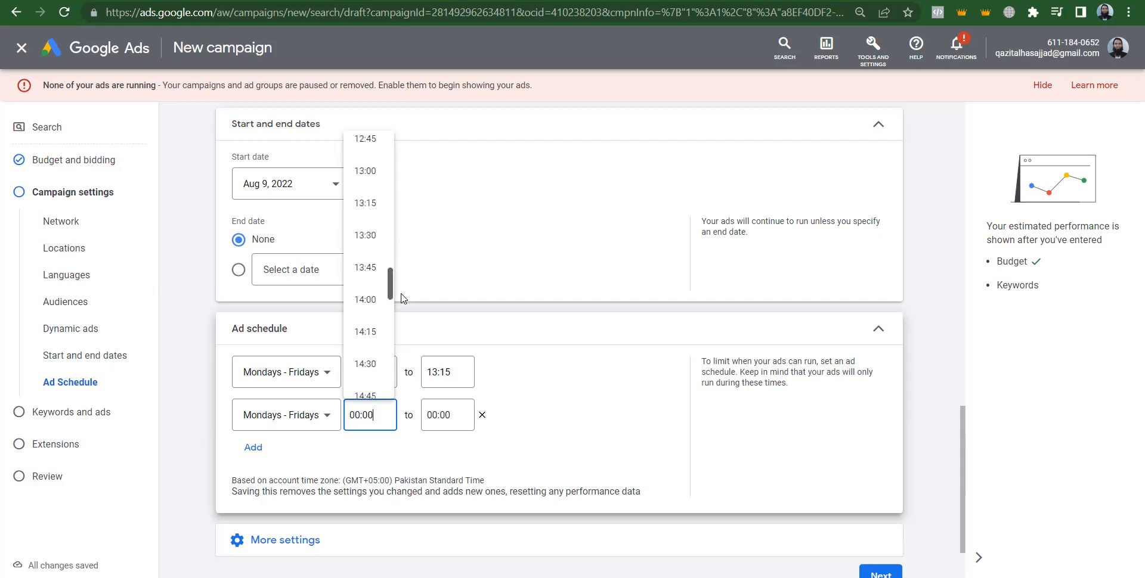
{"action": "left_click", "coordinate": [370, 396]}
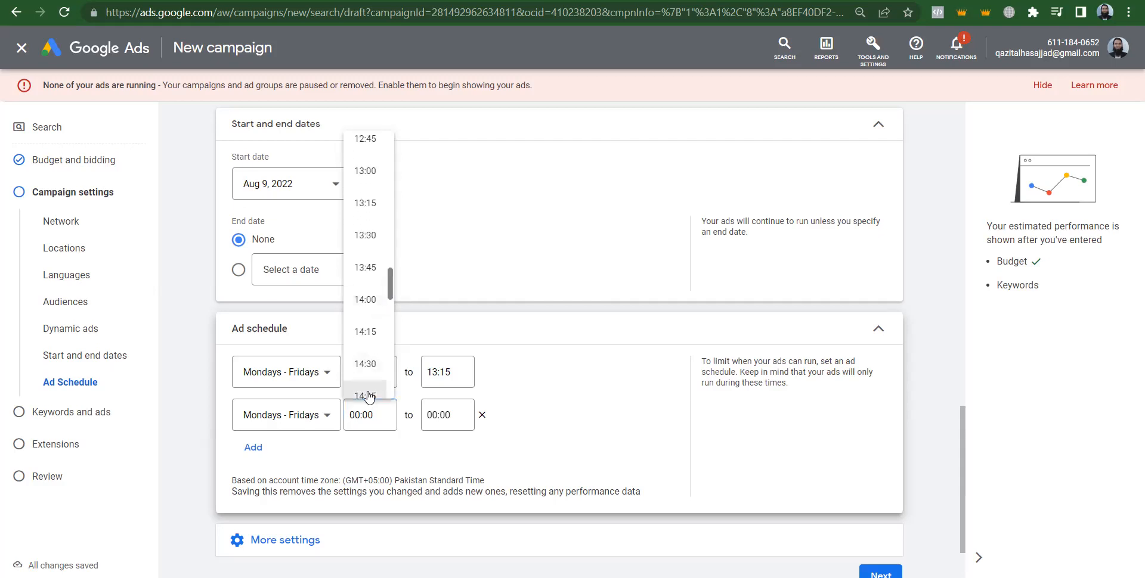
{"action": "left_click", "coordinate": [447, 415]}
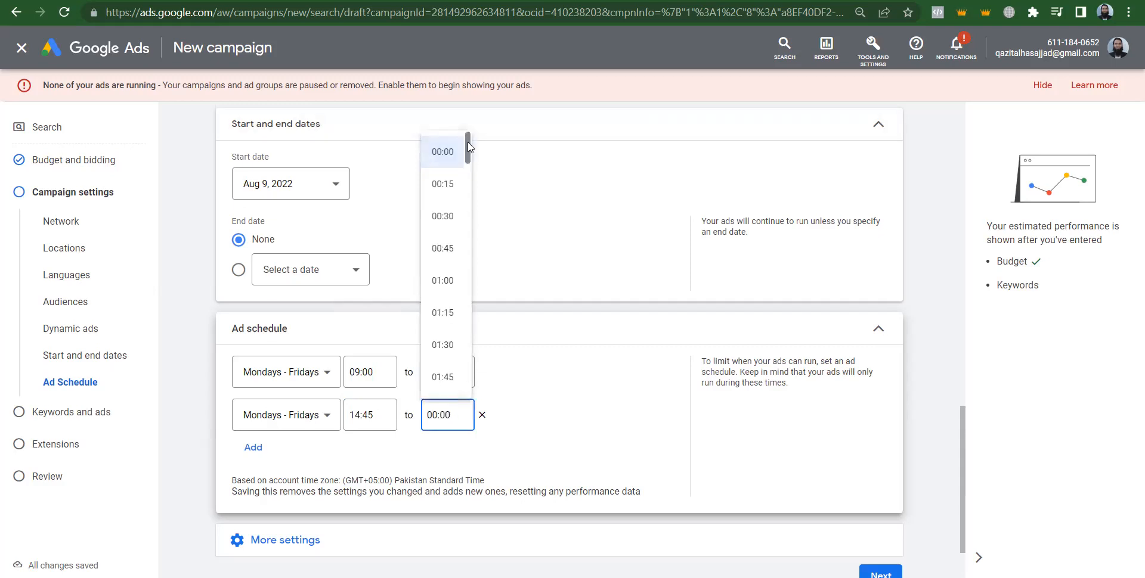
{"action": "scroll", "coordinate": [473, 217], "scroll_direction": "down", "scroll_amount": 8}
{"action": "scroll", "coordinate": [475, 217], "scroll_direction": "down", "scroll_amount": 20}
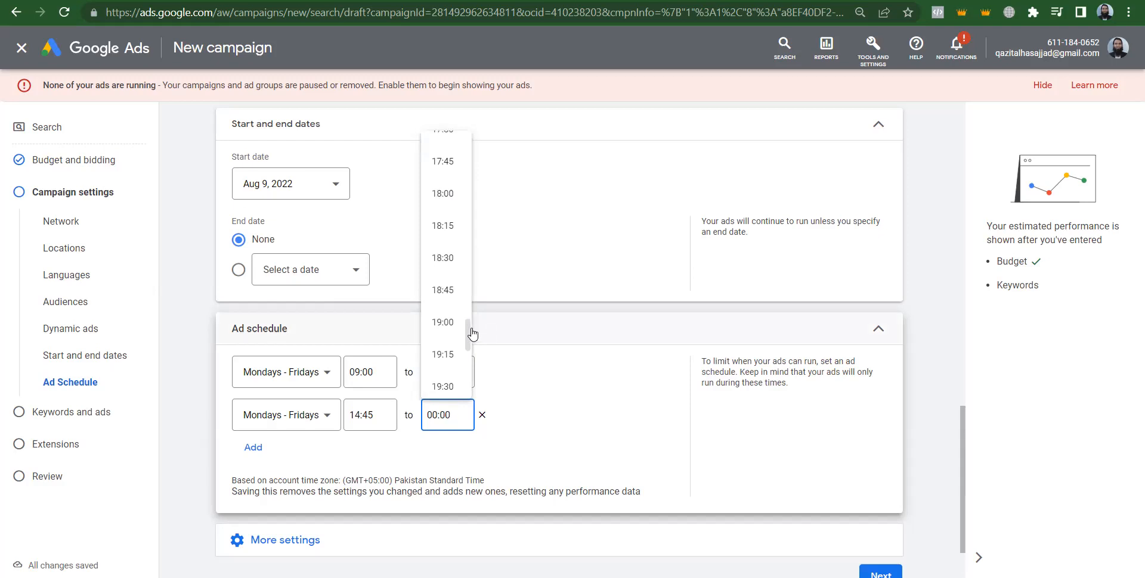
{"action": "left_click", "coordinate": [449, 325]}
{"action": "left_click", "coordinate": [574, 410]}
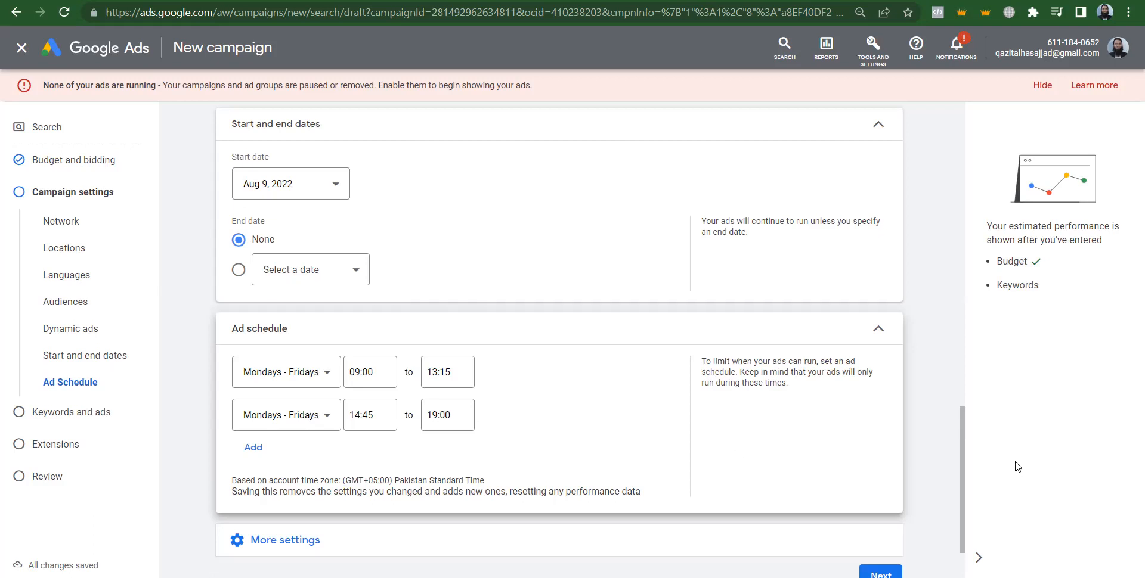
{"action": "left_click_drag", "start_coordinate": [964, 457], "coordinate": [965, 486]}
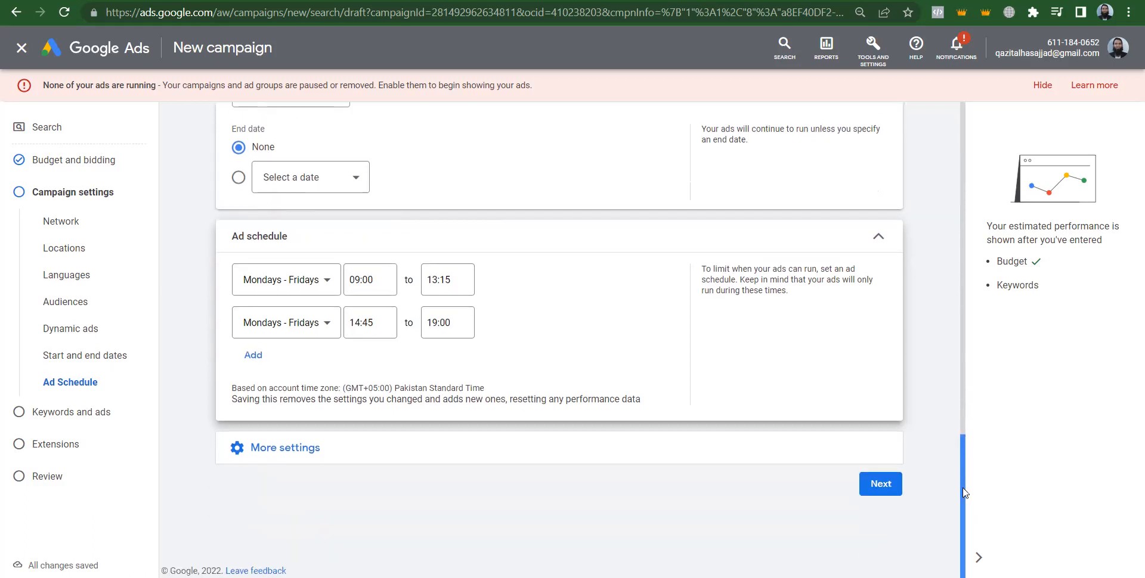